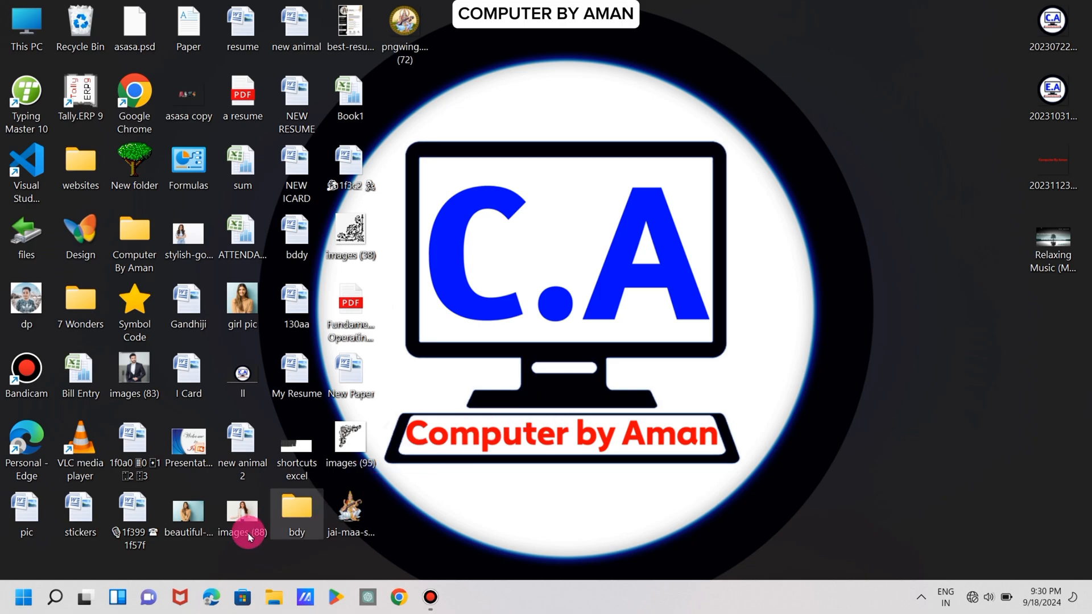
Step: Search the computer for word and launch Microsoft Office Word 2007 with a blank document
left_click(22, 597)
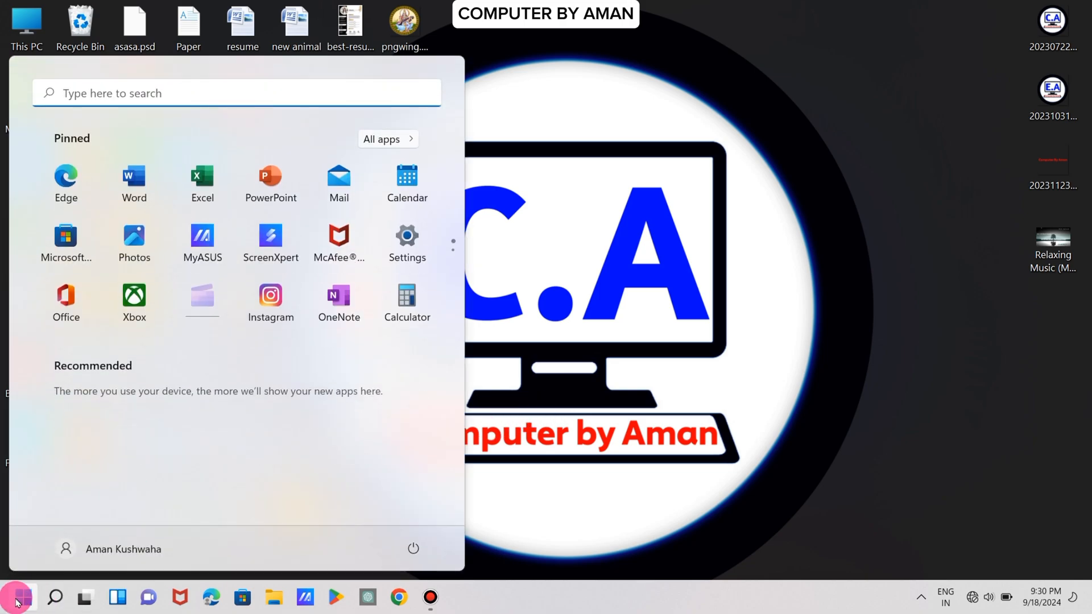
left_click(142, 94)
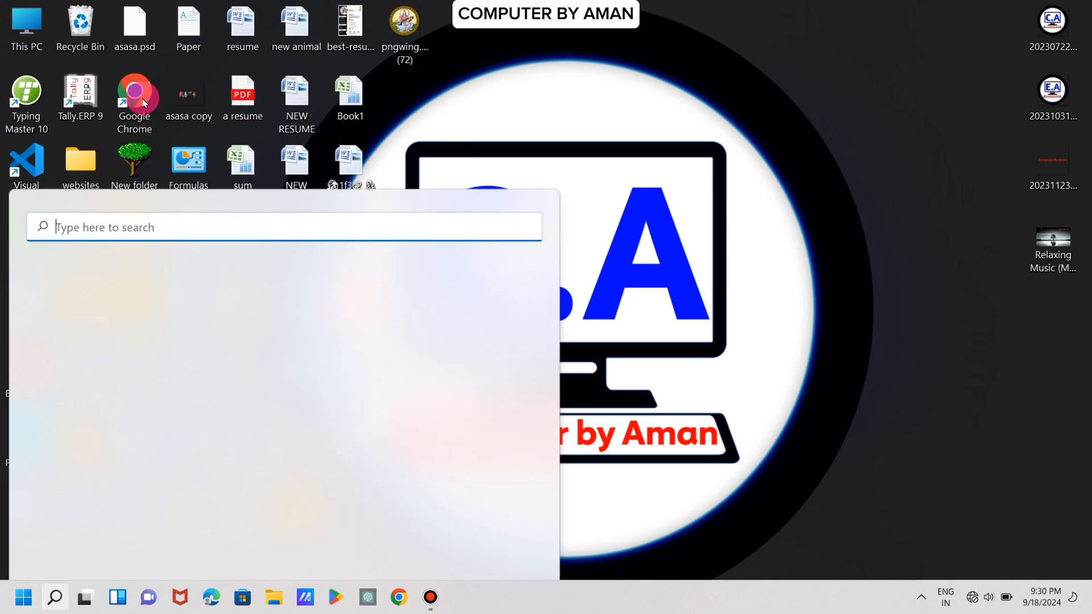
type("word")
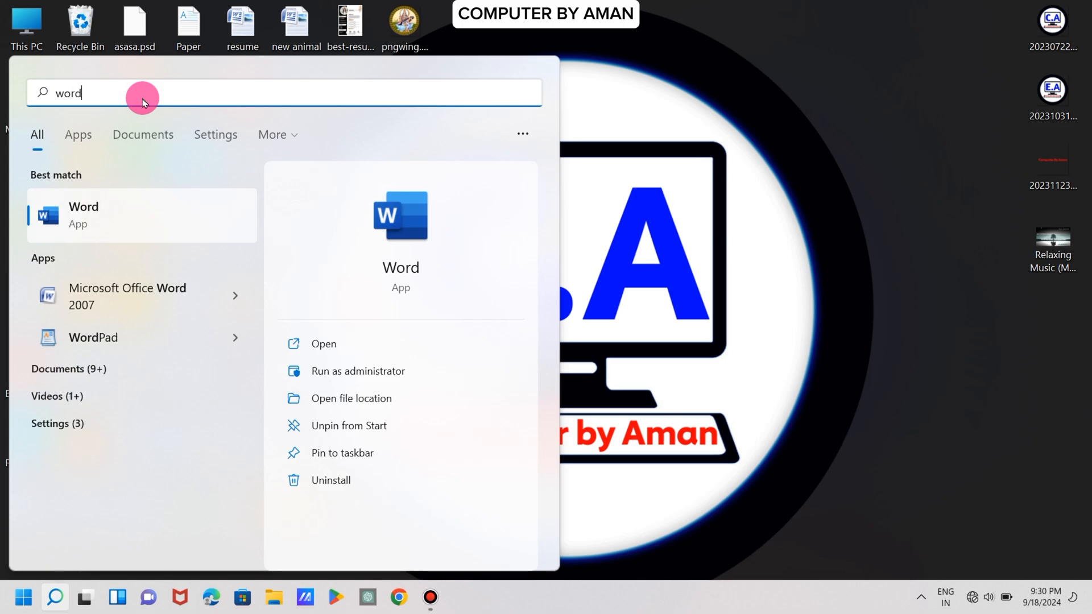
left_click(138, 299)
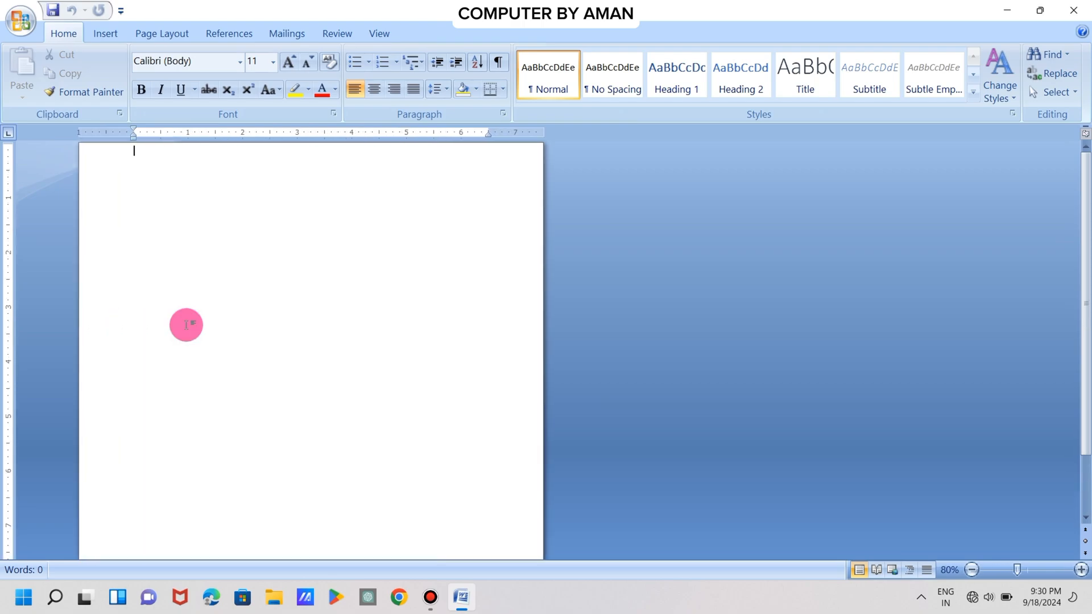
Step: Insert a Blank header, delete its placeholder text and return to the document body
left_click(105, 32)
left_click(549, 69)
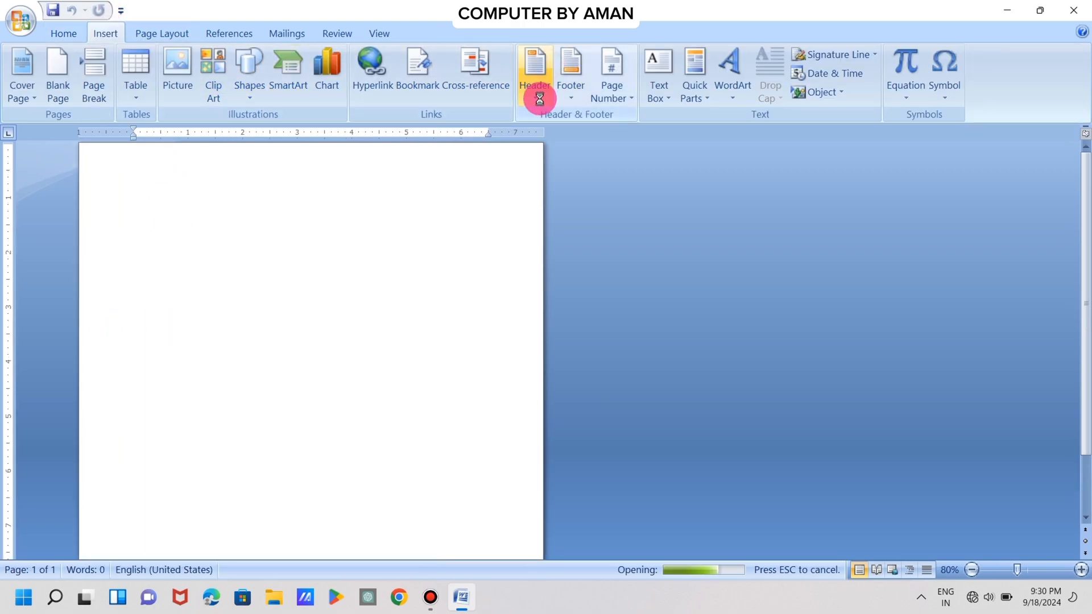
left_click(558, 162)
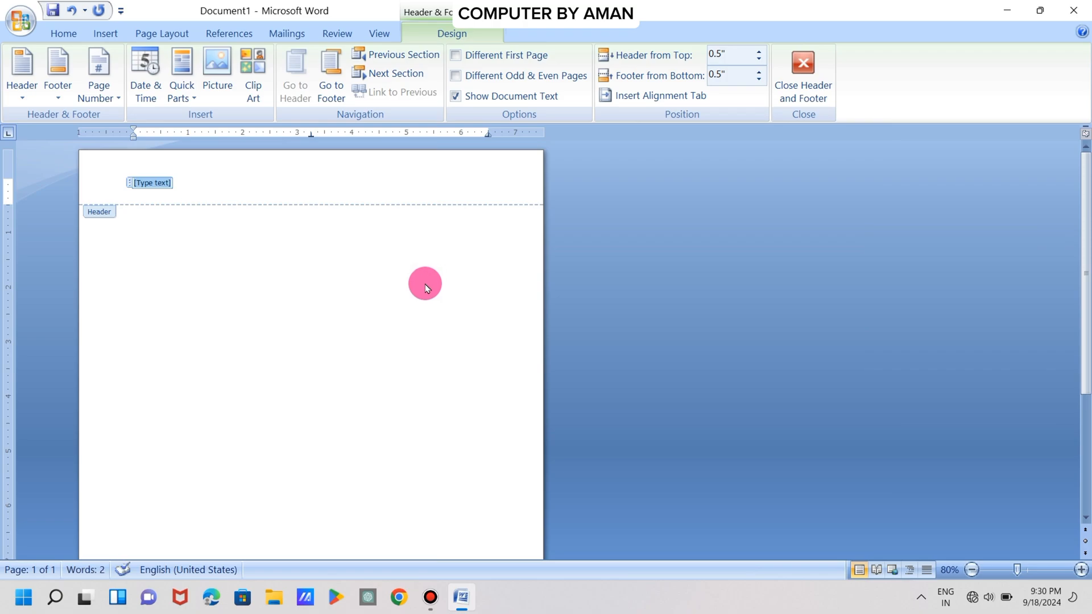
key("Delete")
double_click(424, 284)
Step: Add a Box page border to the whole document using a heavy multi-line style, 3 pt wide
scroll(263, 337, "up", 3)
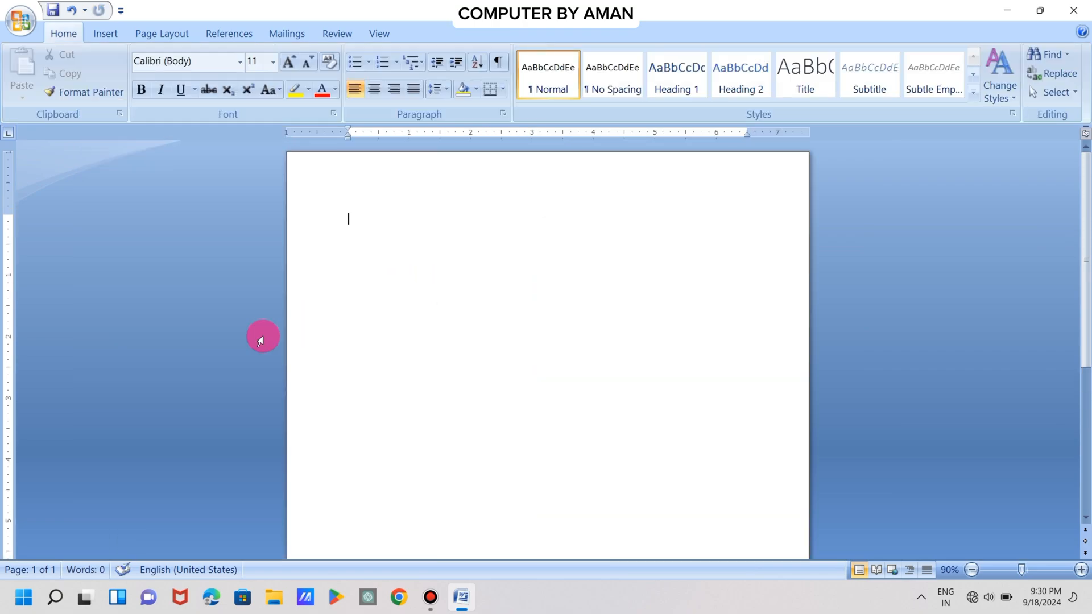
scroll(263, 336, "down", 5)
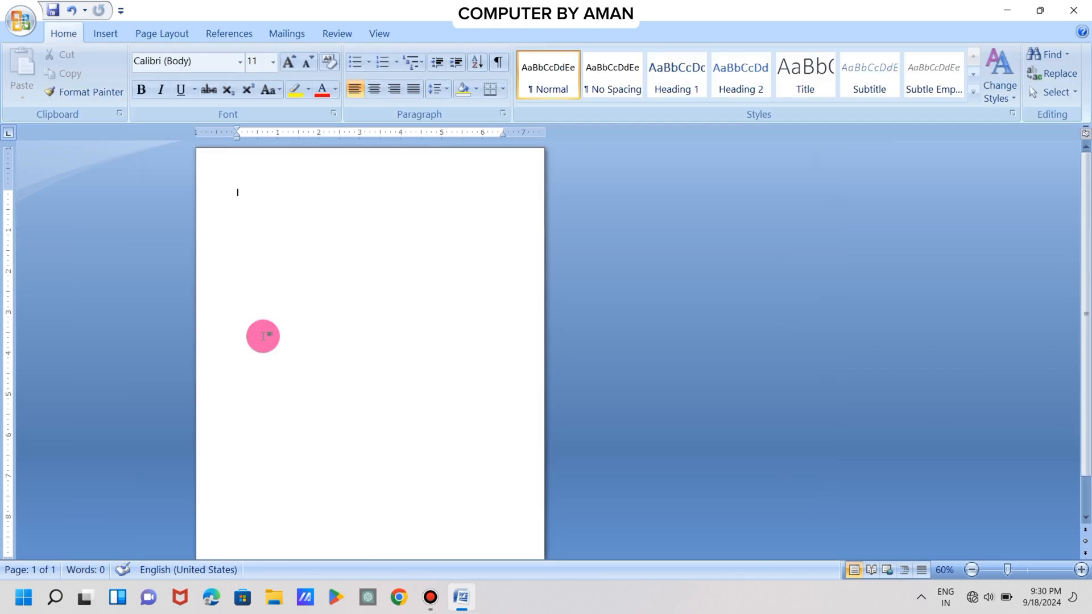
scroll(263, 336, "down", 1)
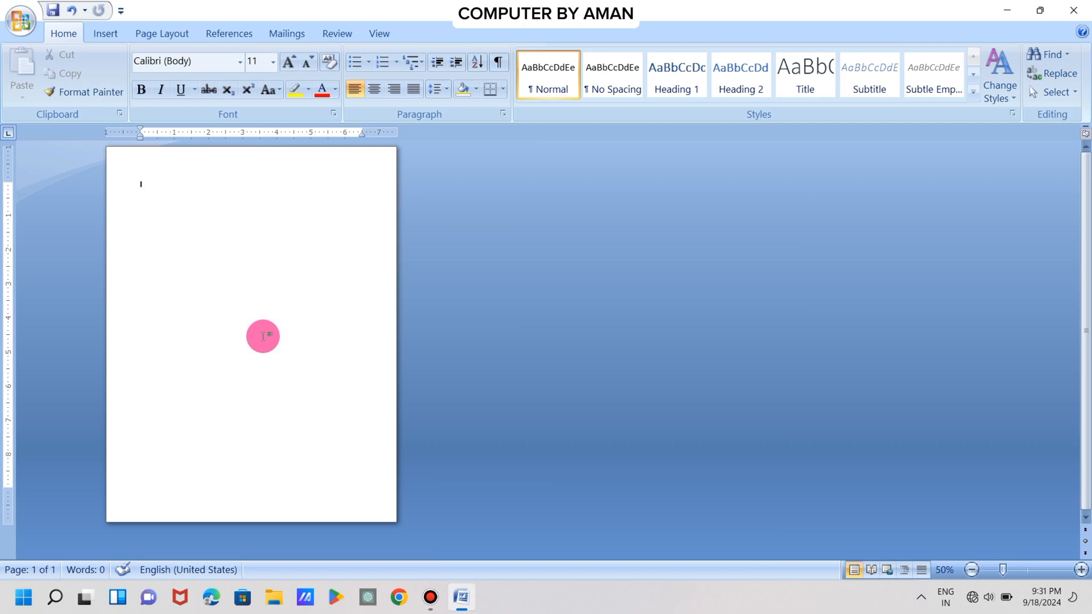
scroll(243, 307, "up", 3)
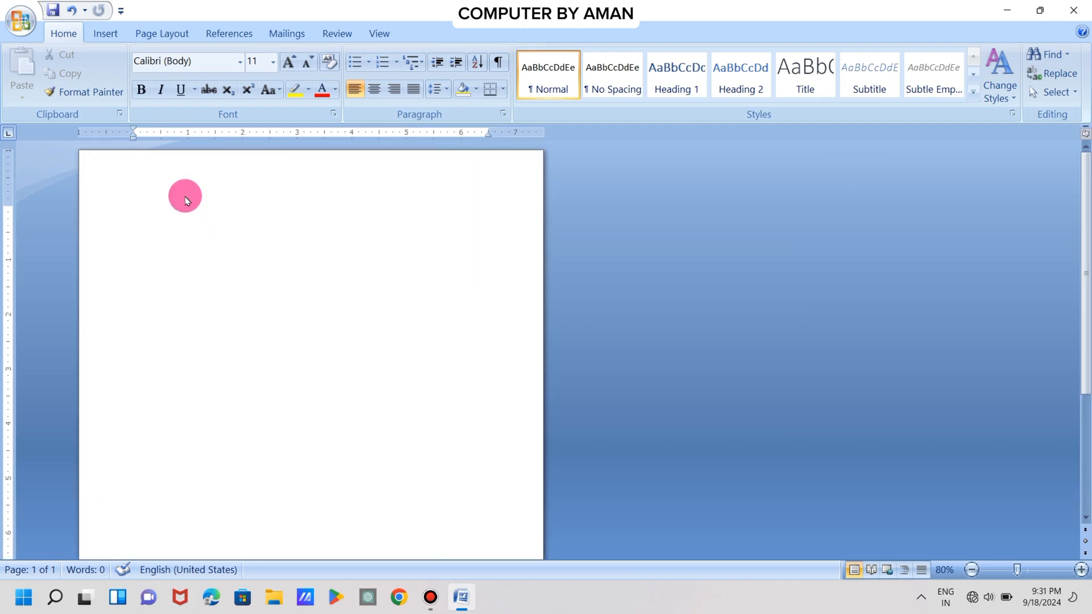
left_click(111, 35)
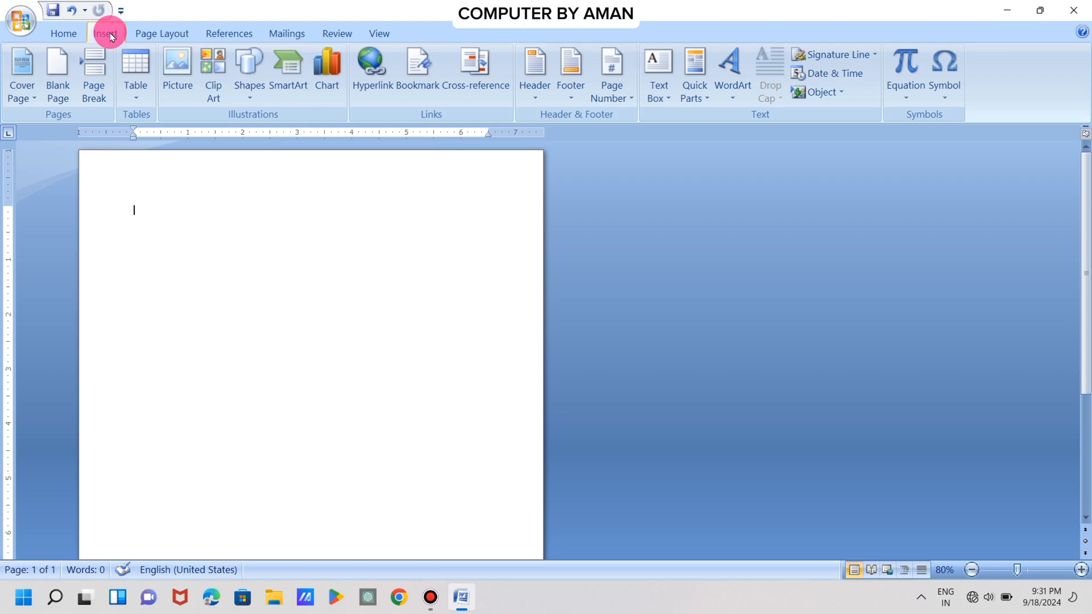
left_click(144, 37)
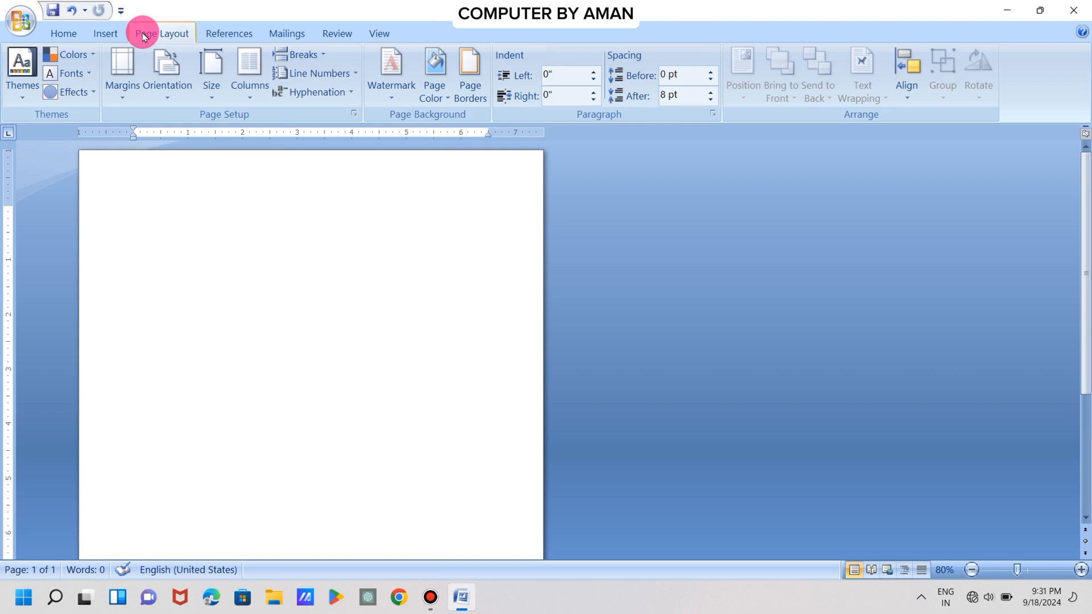
left_click(476, 79)
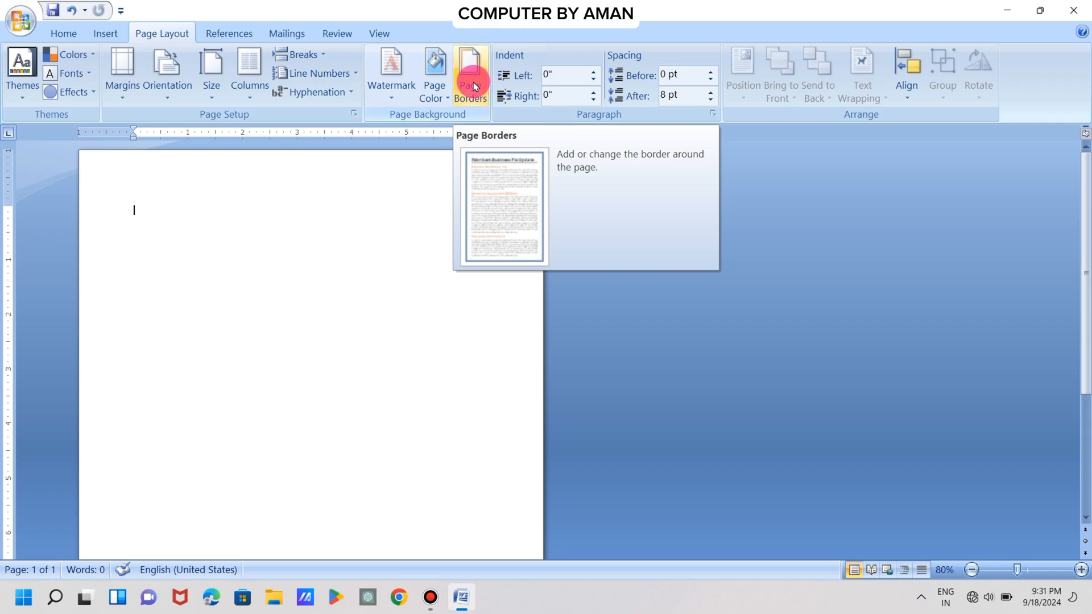
left_click(476, 86)
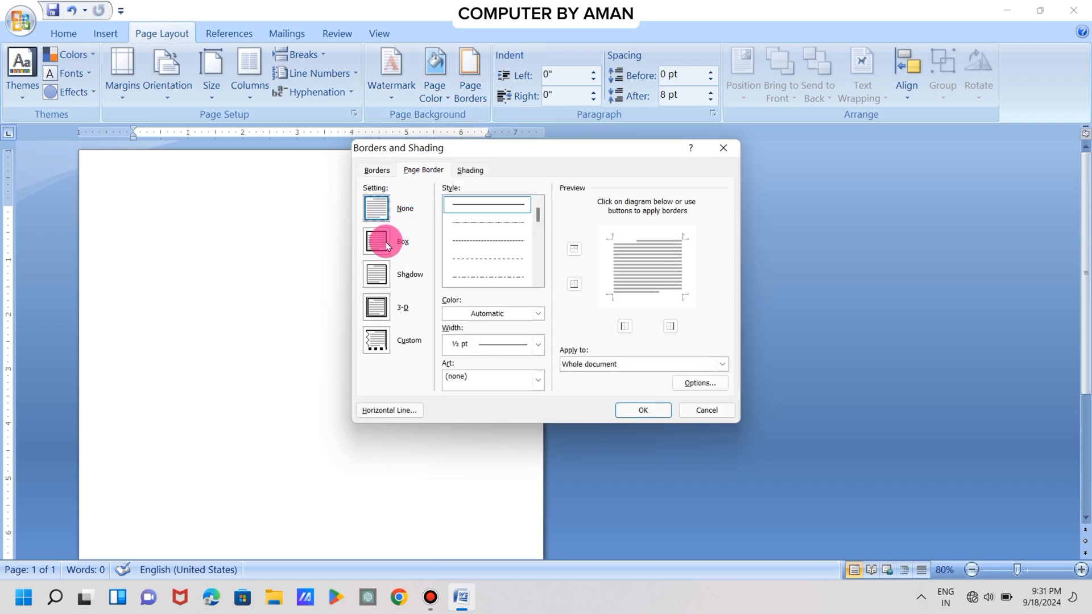
left_click(387, 246)
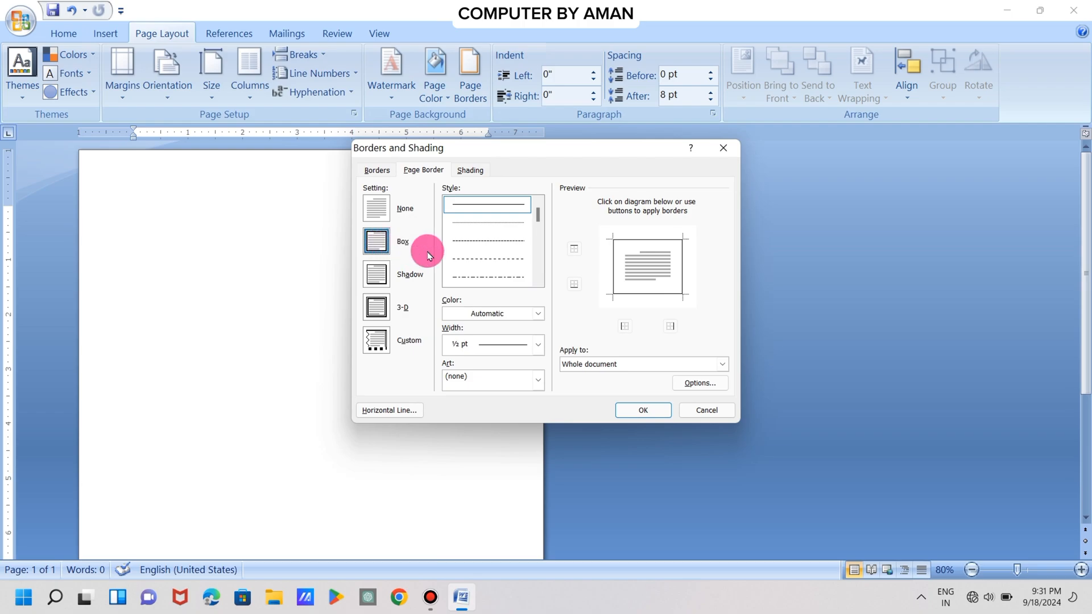
left_click_drag(536, 212, 539, 243)
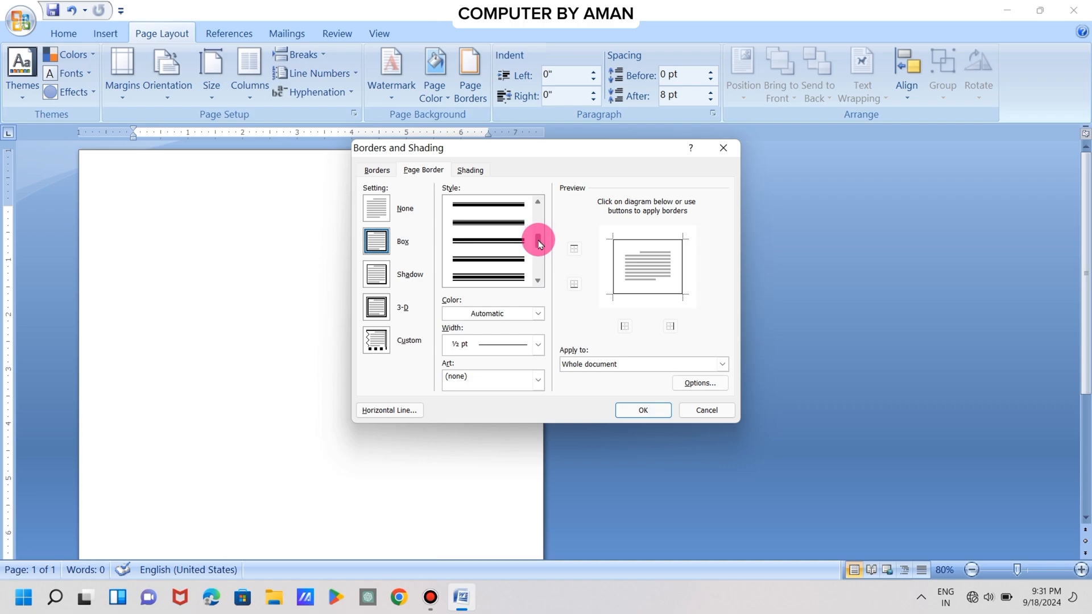
left_click(515, 225)
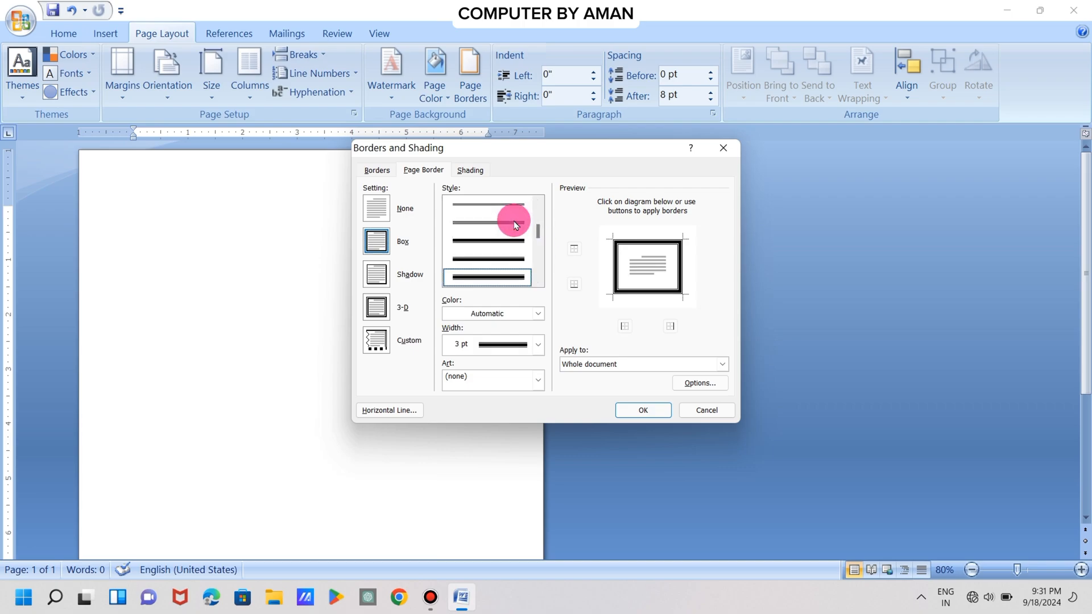
left_click(634, 408)
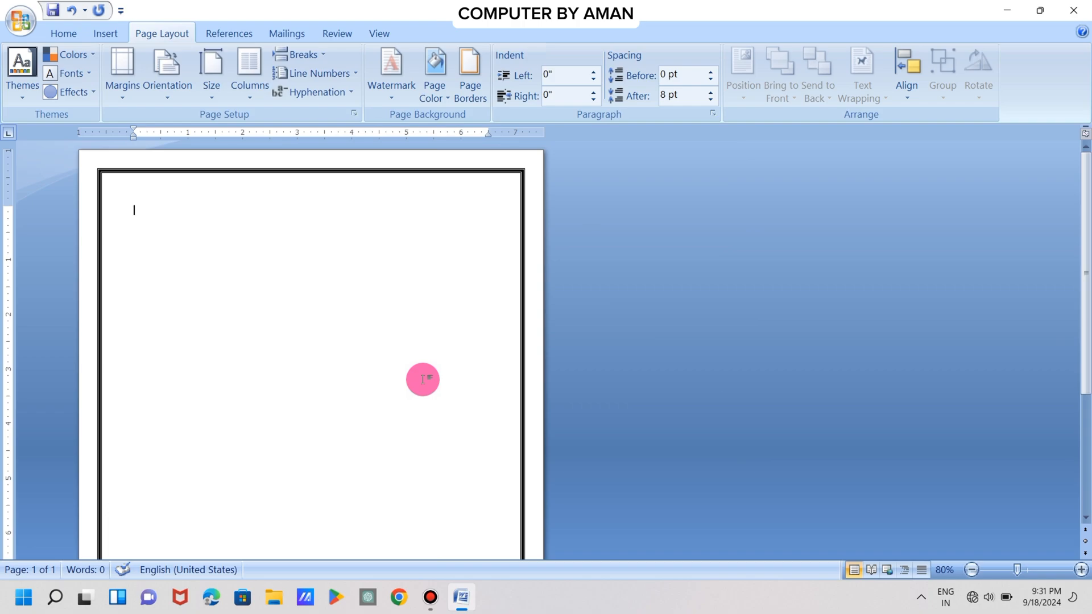
Step: Insert the ornament picture images (95) from the Desktop folder into the bordered page
scroll(423, 380, "down", 5)
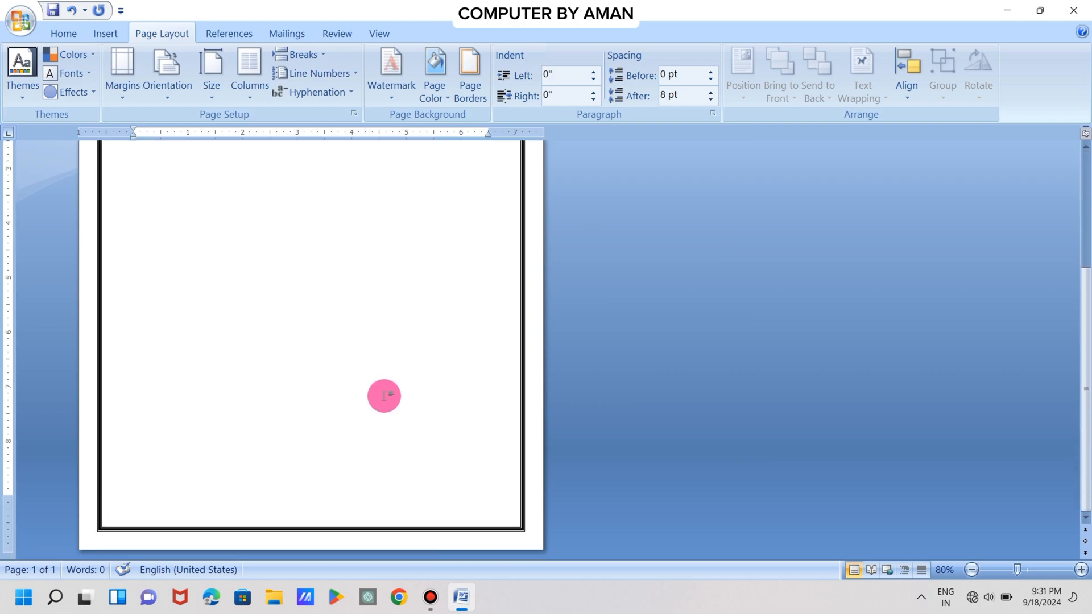
scroll(364, 403, "down", 4)
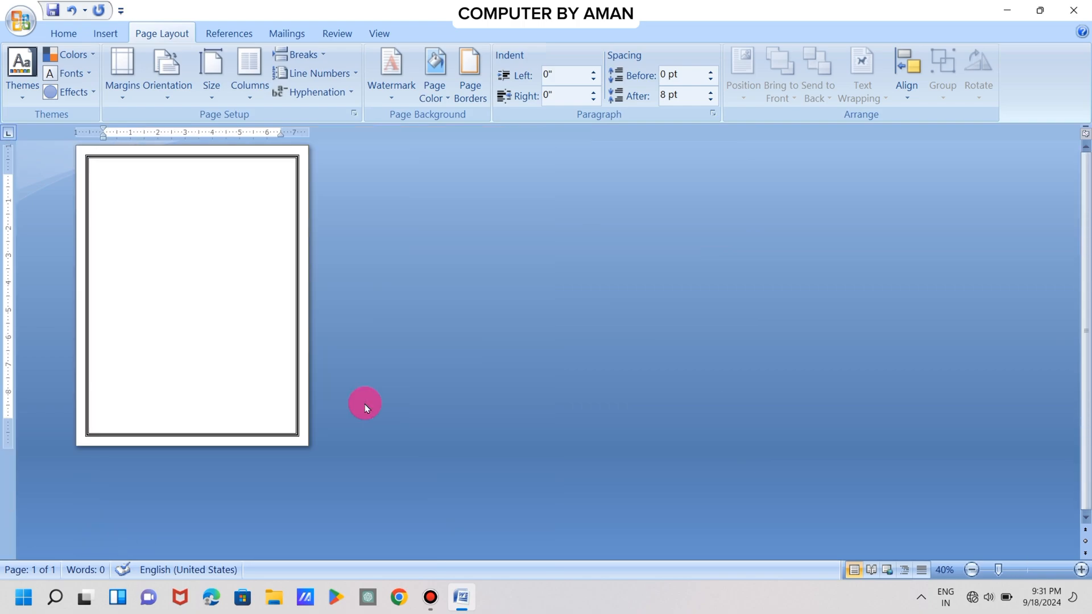
scroll(364, 404, "up", 4)
scroll(365, 404, "up", 2)
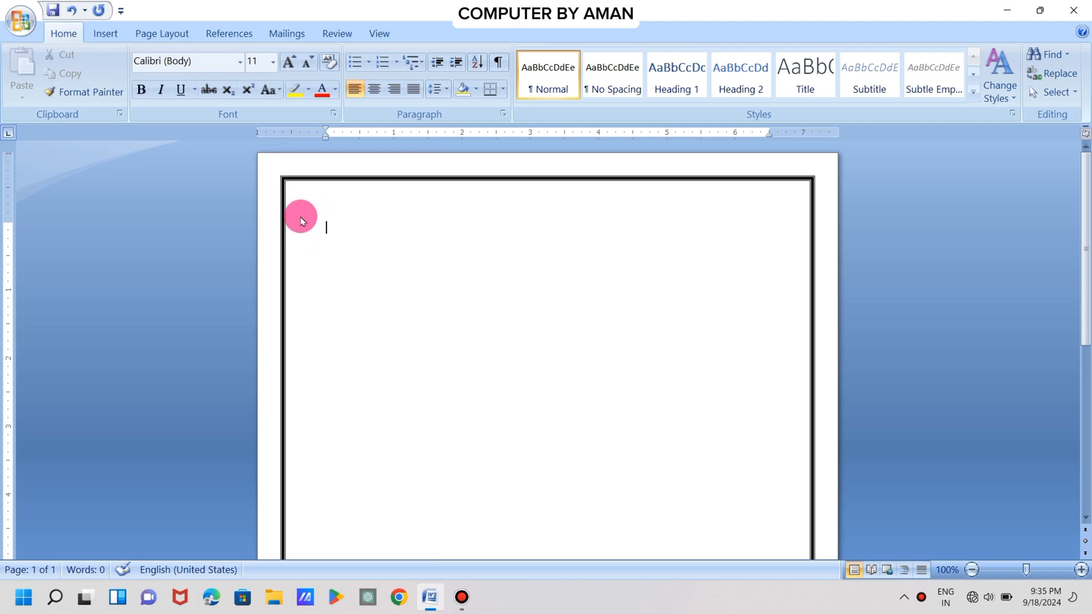
left_click(111, 38)
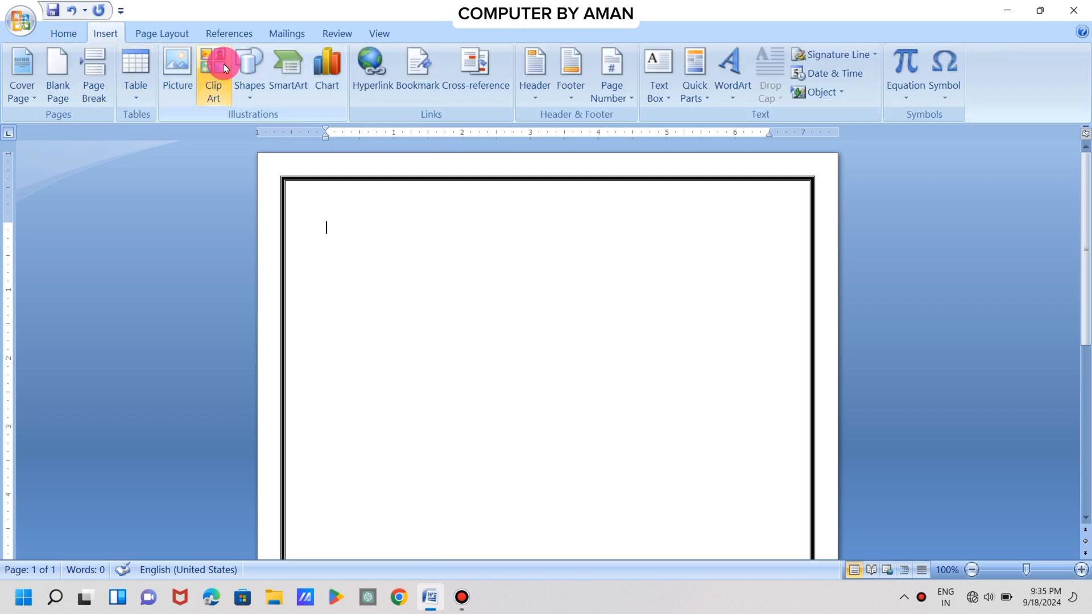
left_click(183, 71)
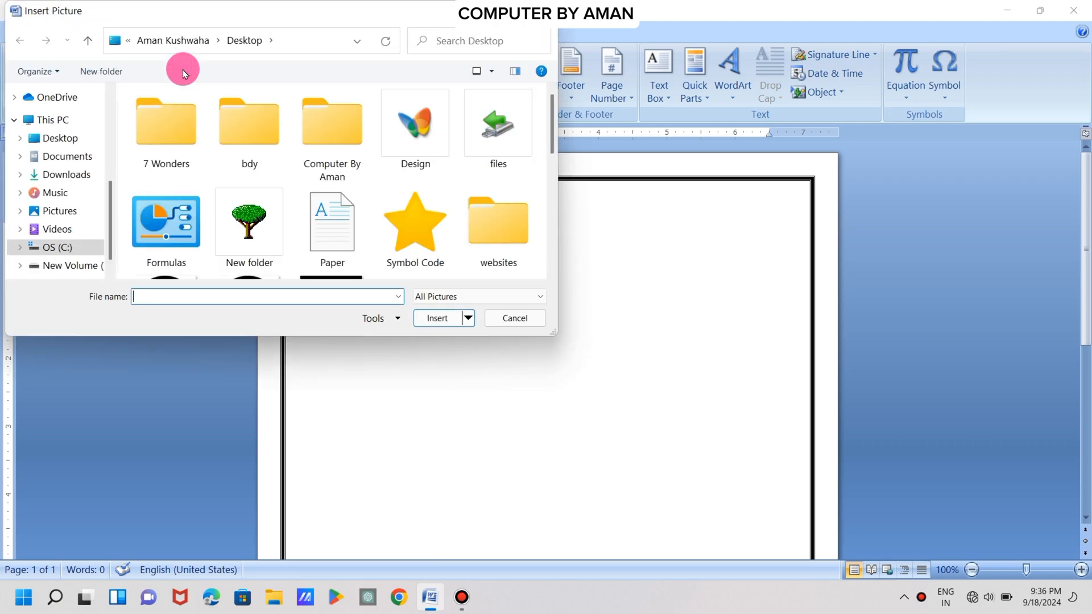
left_click(70, 140)
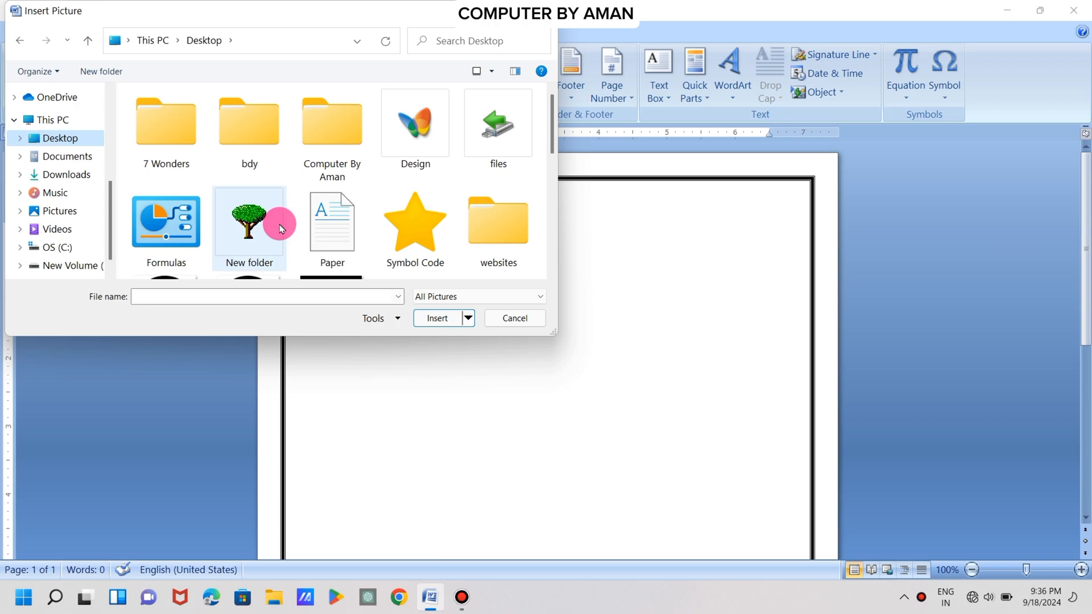
scroll(279, 224, "down", 10)
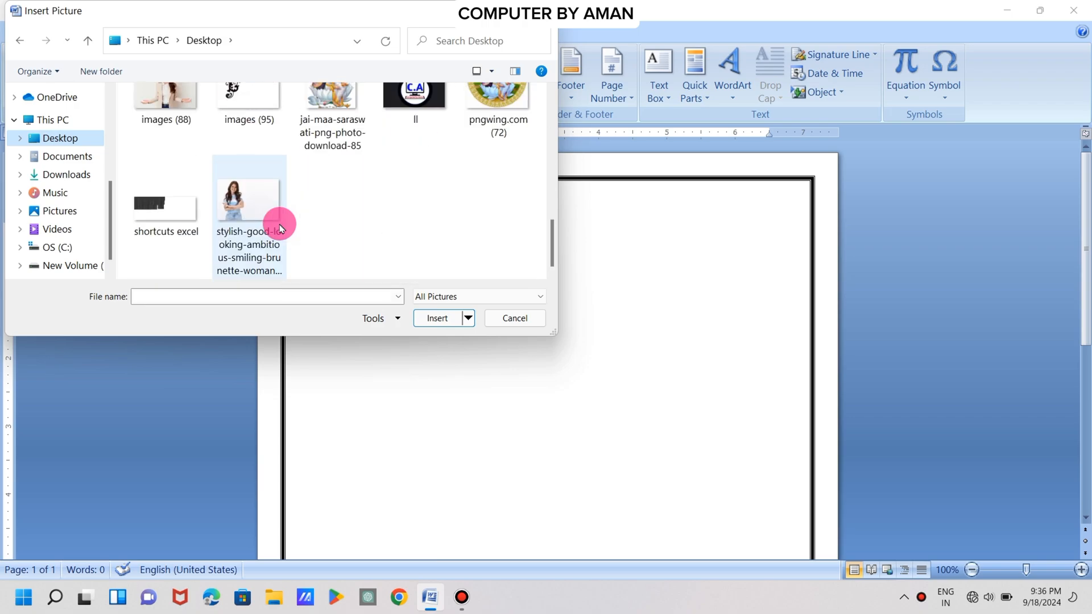
scroll(281, 228, "up", 1)
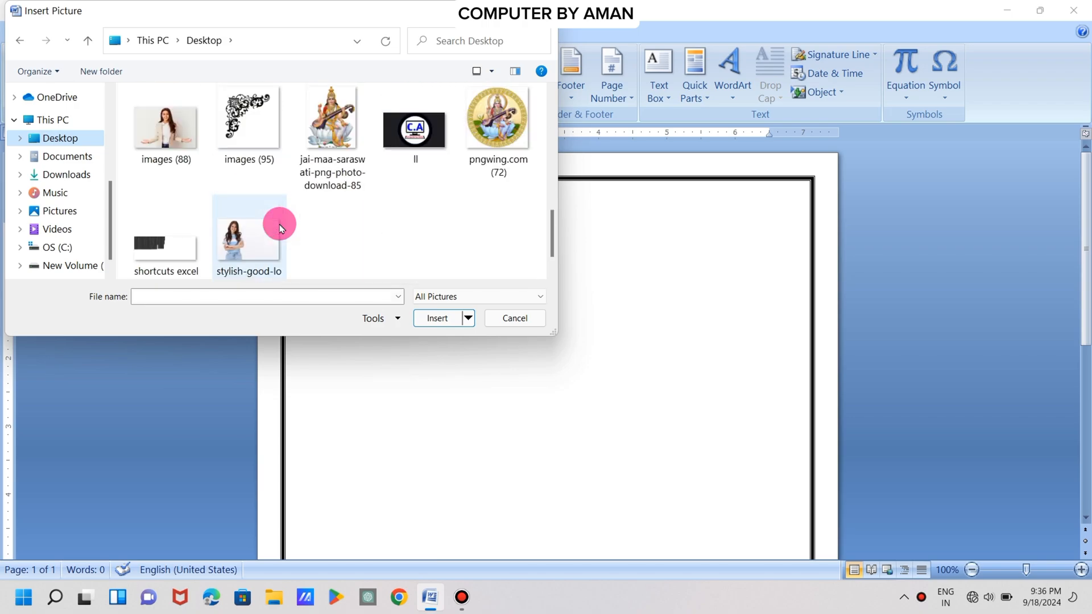
left_click(260, 129)
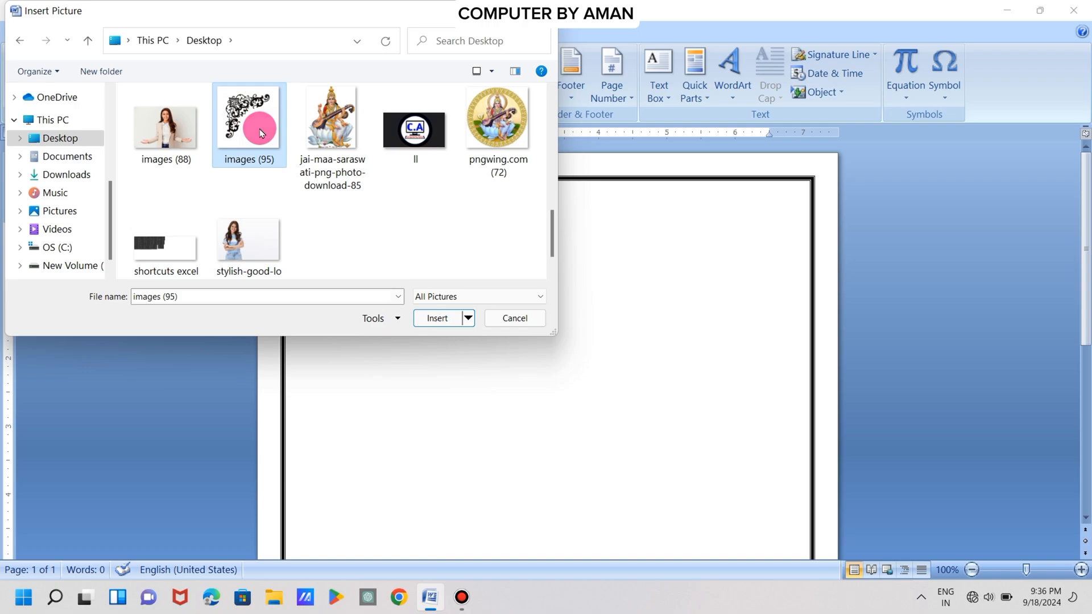
left_click(433, 320)
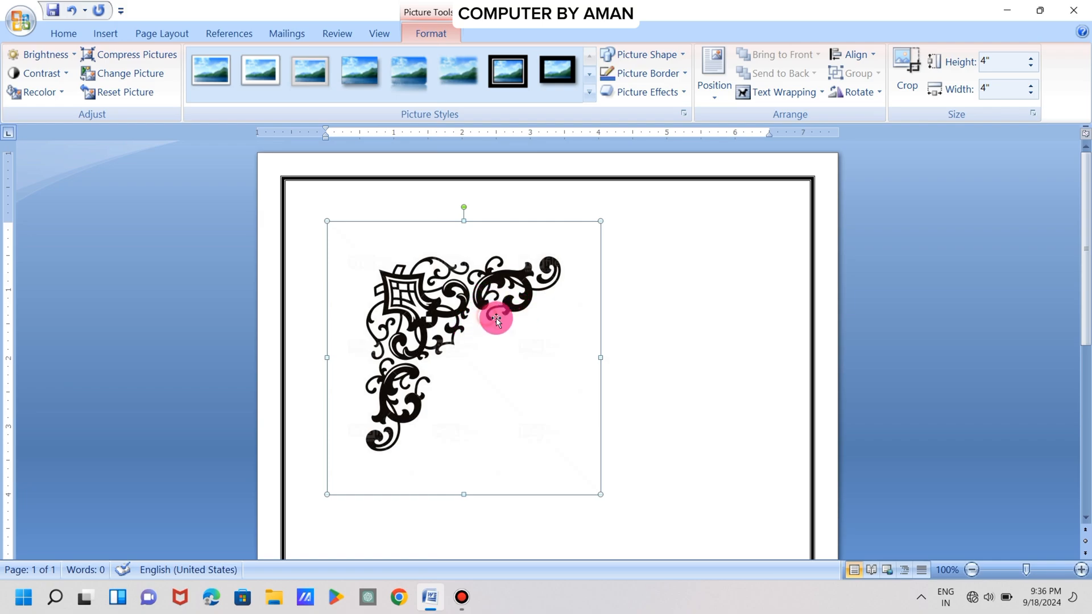
Step: Set the ornament picture's text wrapping to In Front of Text and move it into the upper-left corner of the page border
left_click_drag(496, 318, 623, 330)
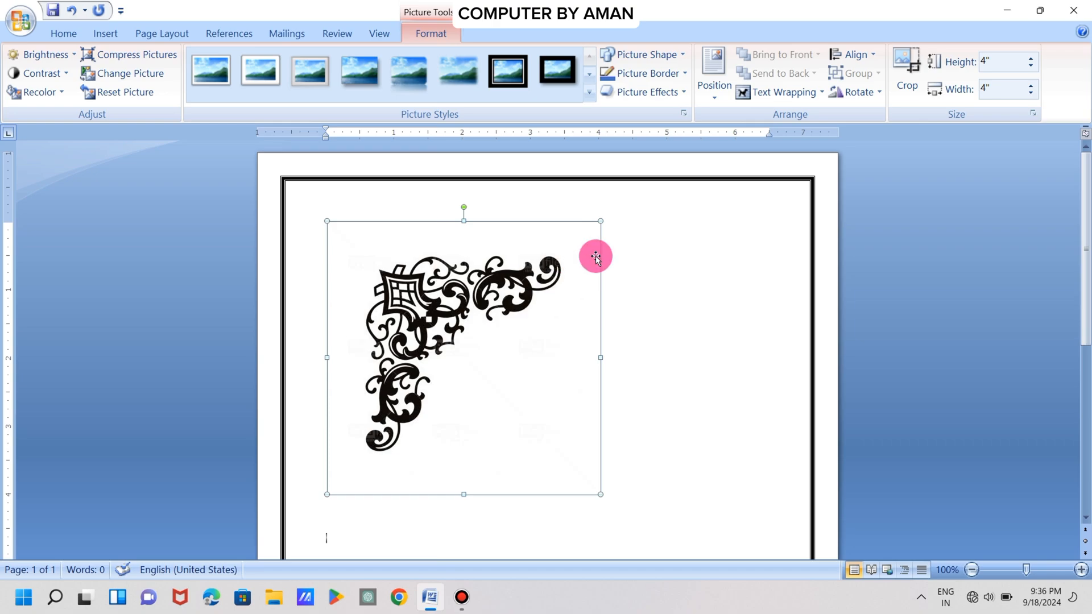
left_click(771, 96)
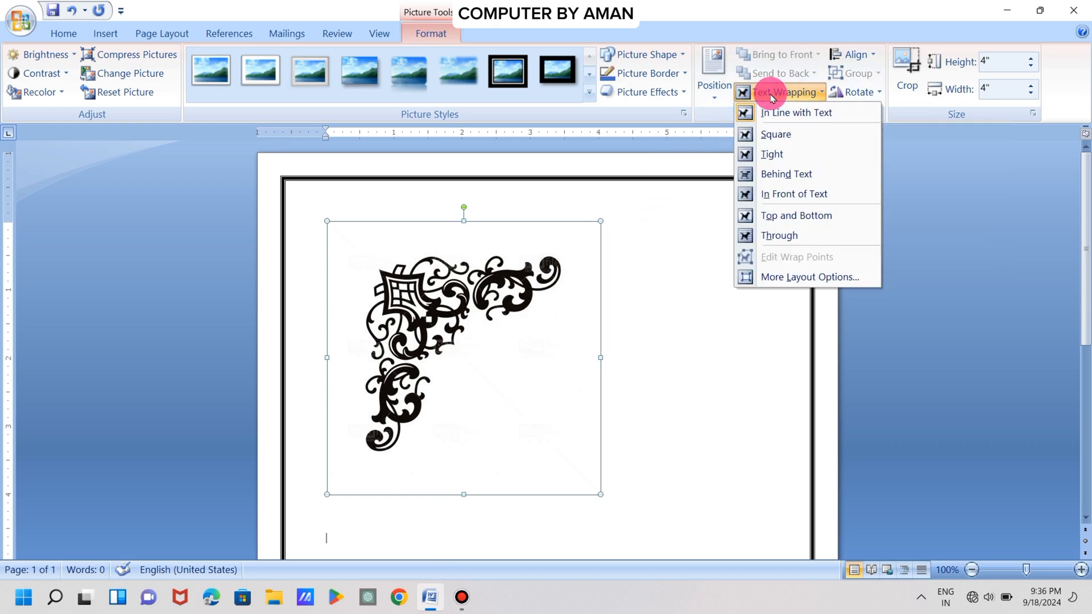
left_click(778, 195)
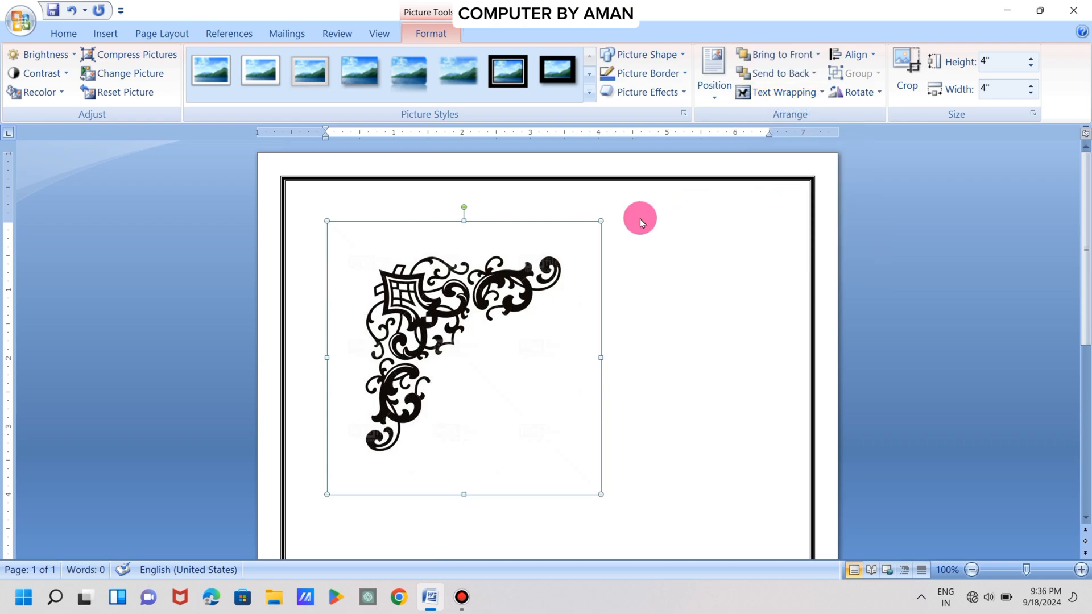
left_click_drag(541, 236, 437, 202)
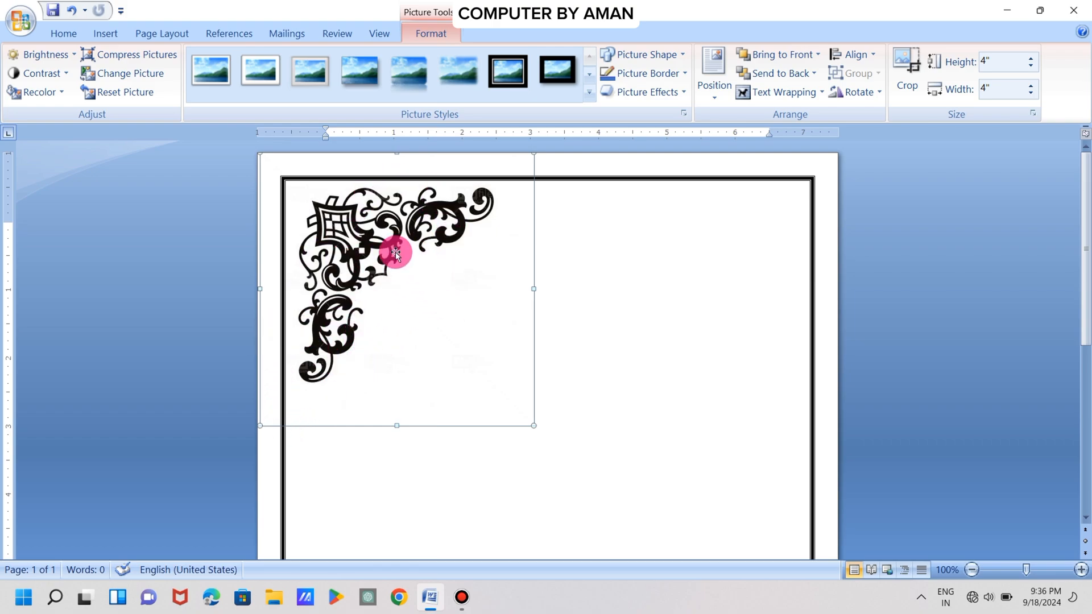
left_click_drag(393, 249, 407, 265)
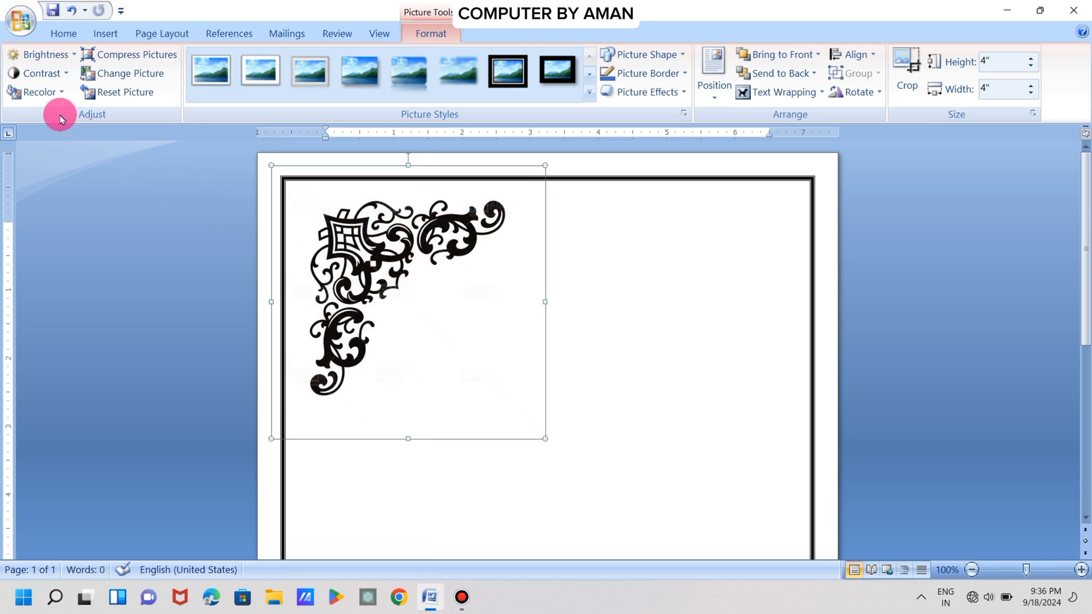
Step: Make the white background of the corner ornament picture transparent with Set Transparent Color
left_click(42, 92)
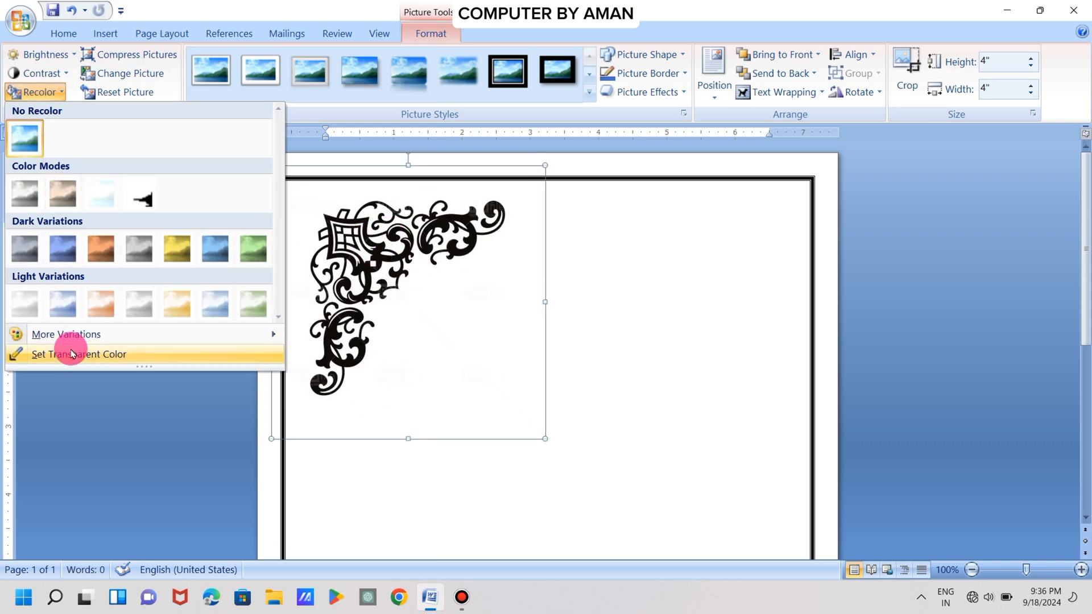
left_click(90, 356)
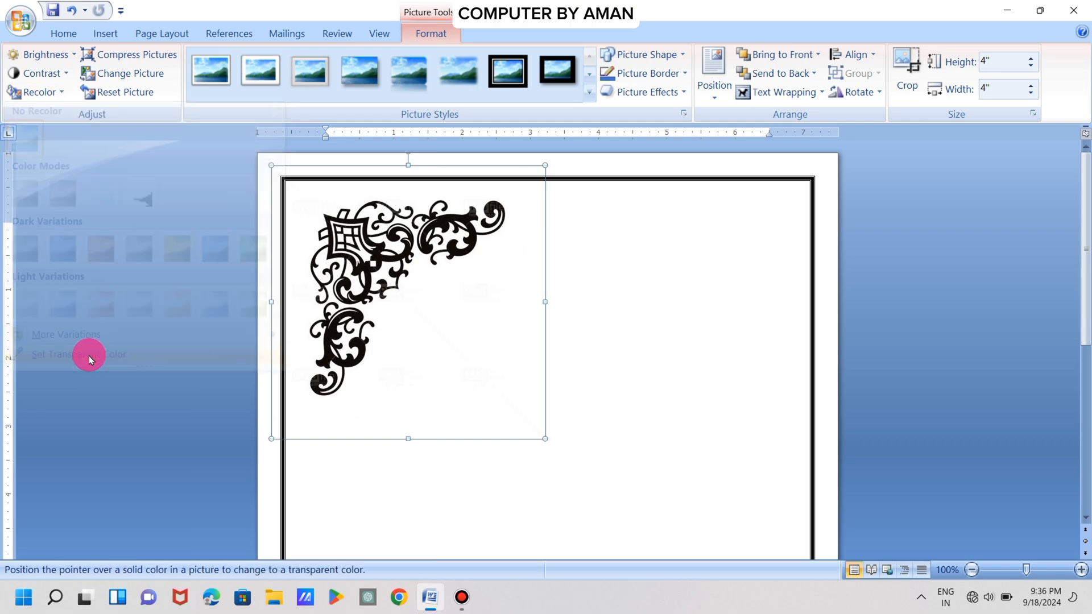
left_click(394, 401)
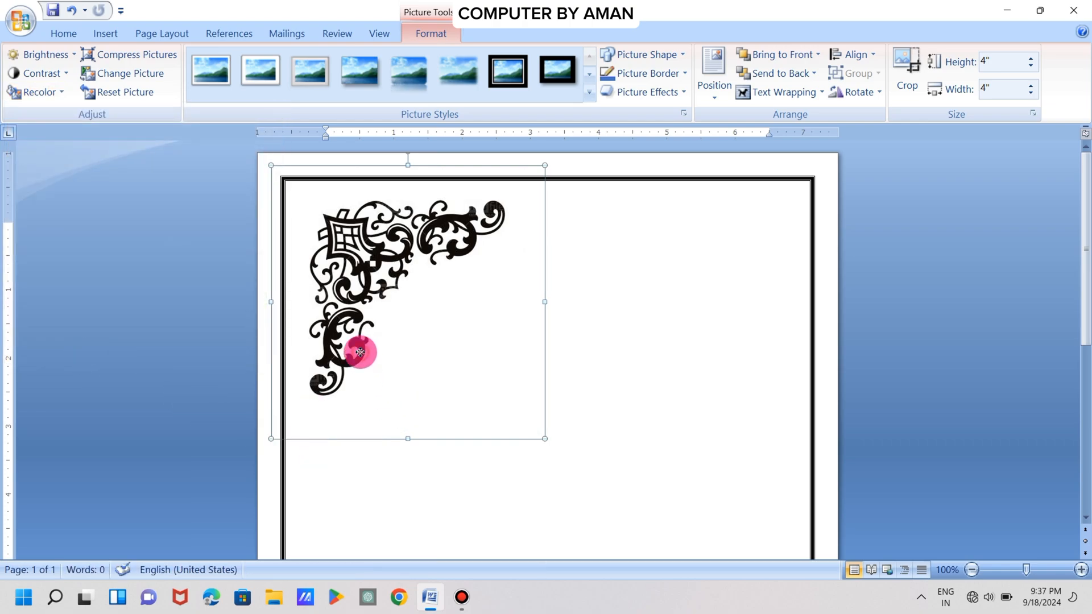
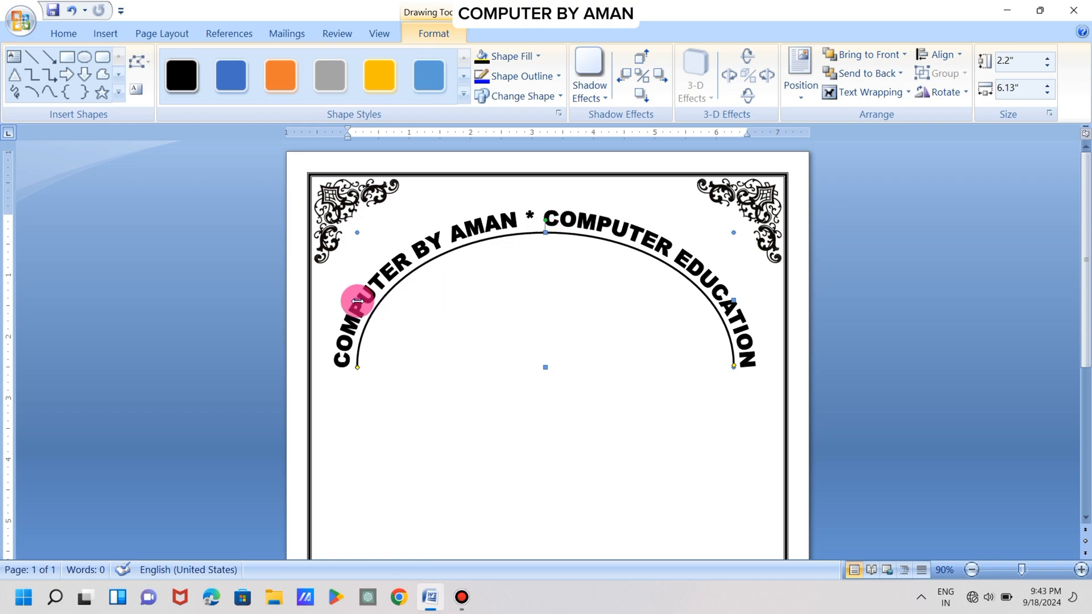
Step: Widen the arc under the curved heading to about 6.19" and set its outline weight to 3 pt
left_click_drag(354, 301, 350, 301)
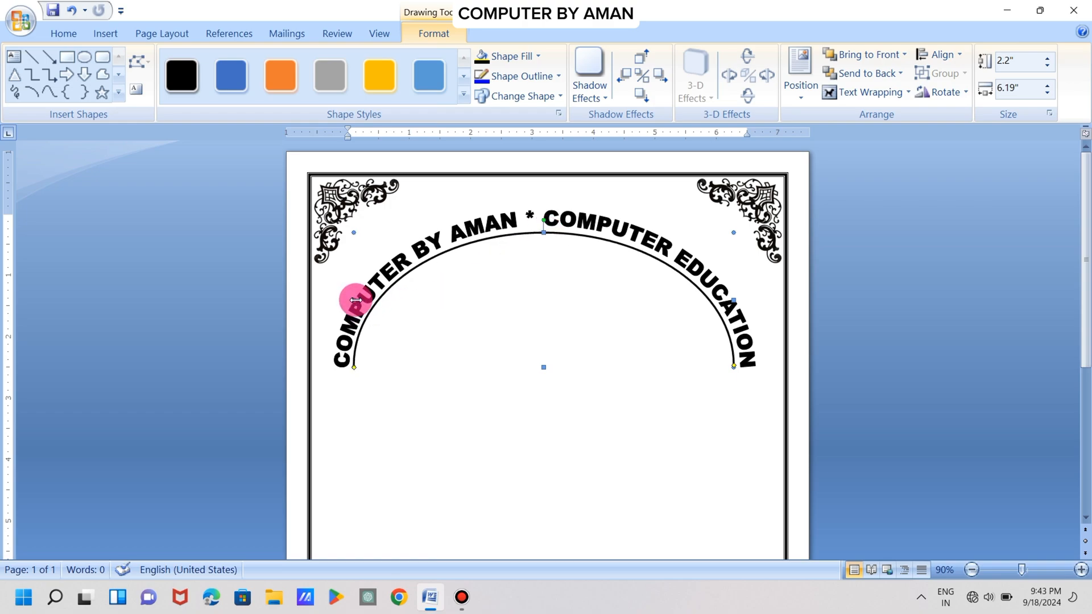
left_click(515, 76)
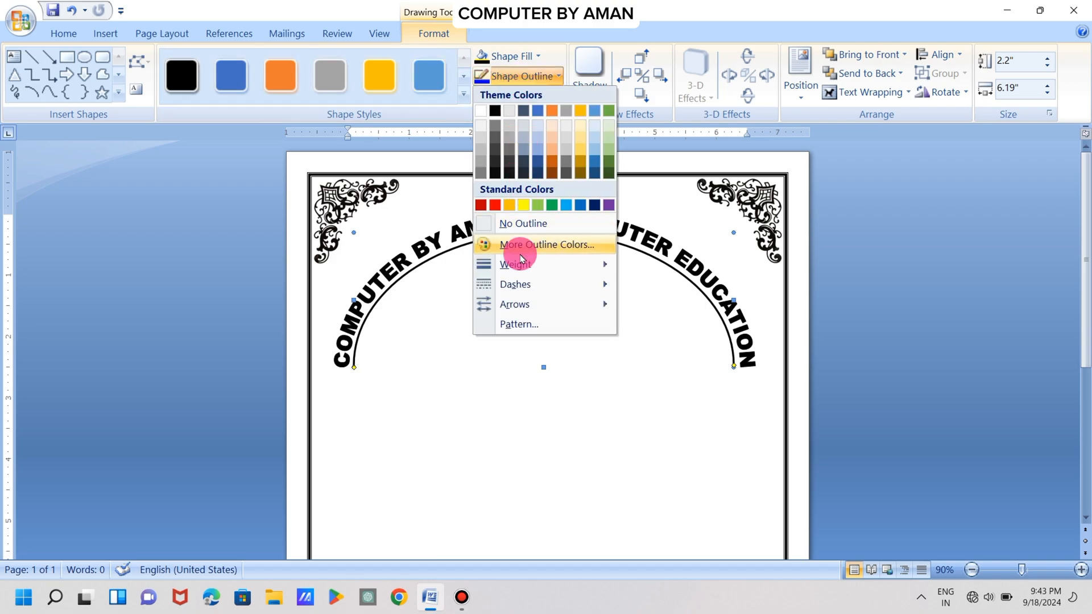
mouse_move(515, 265)
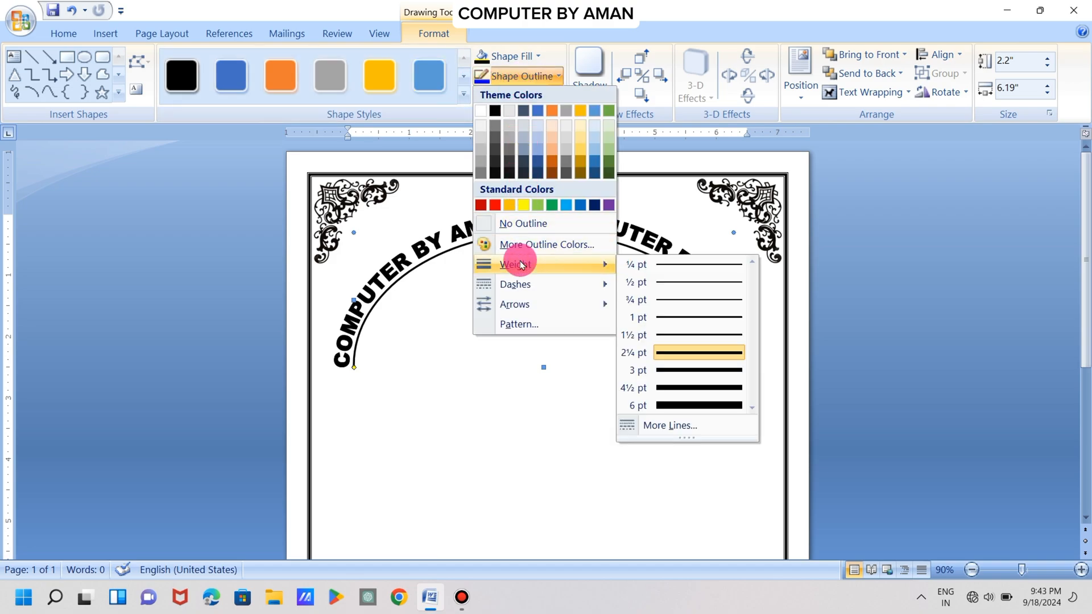
left_click(662, 370)
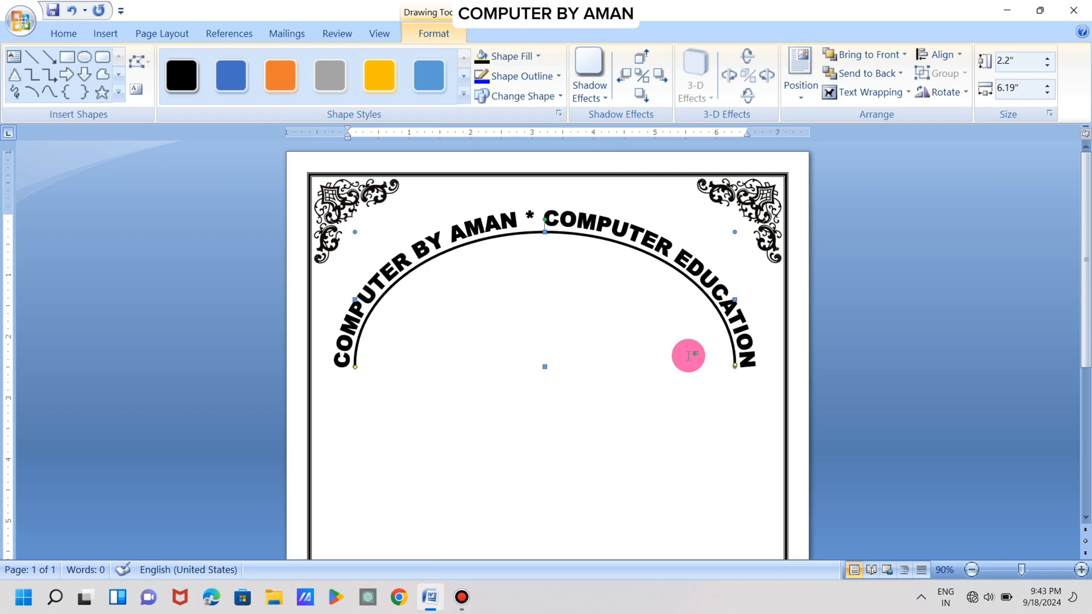
left_click(793, 442)
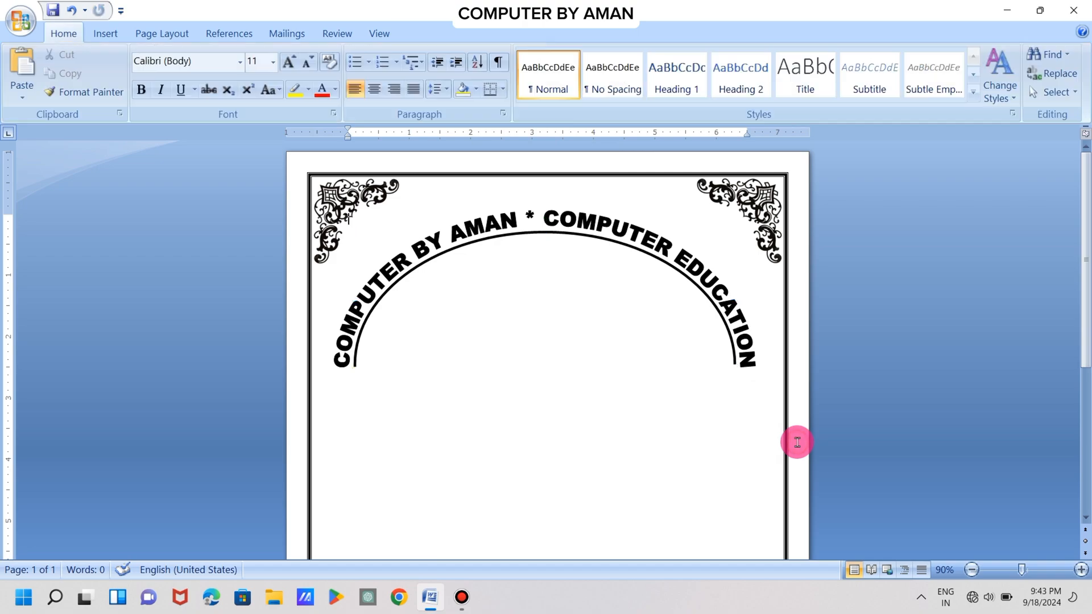
Step: Change the color of the whole-document Box page border to standard red
scroll(645, 479, "down", 1)
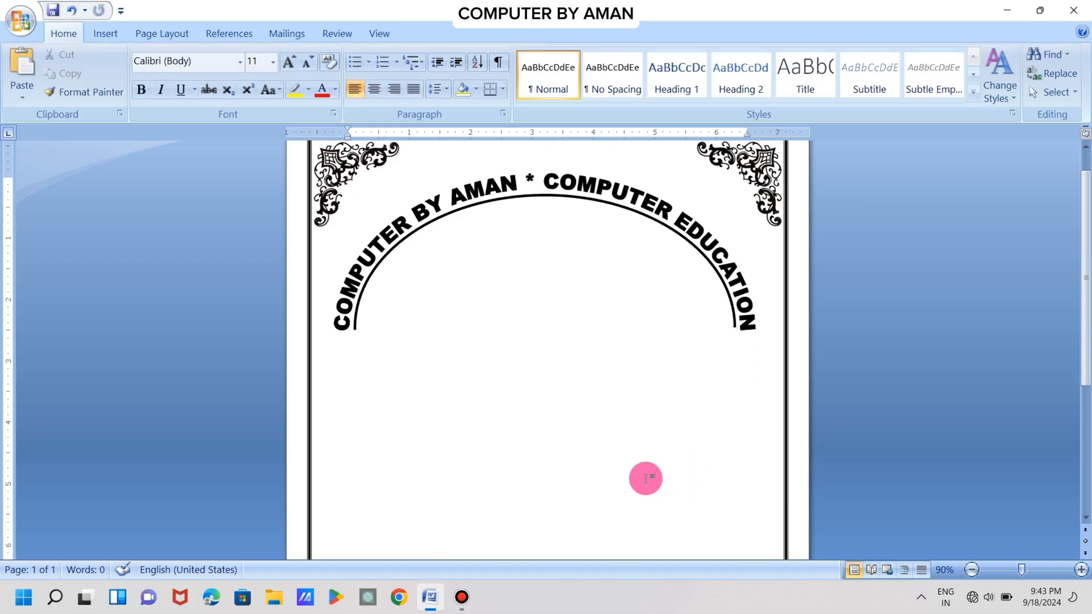
scroll(645, 479, "up", 1)
scroll(645, 479, "down", 6)
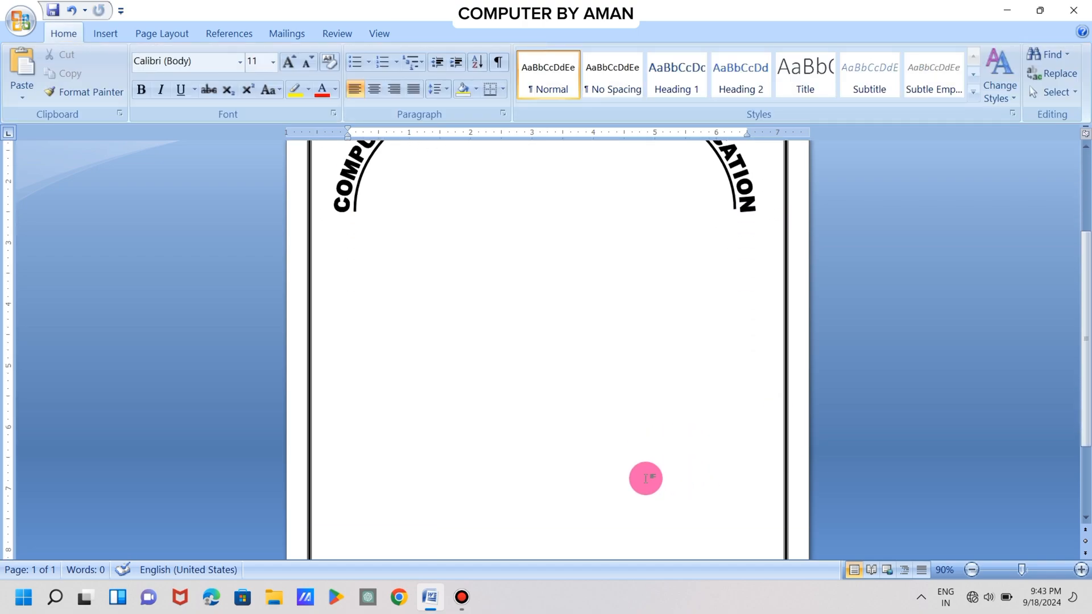
scroll(646, 479, "up", 6)
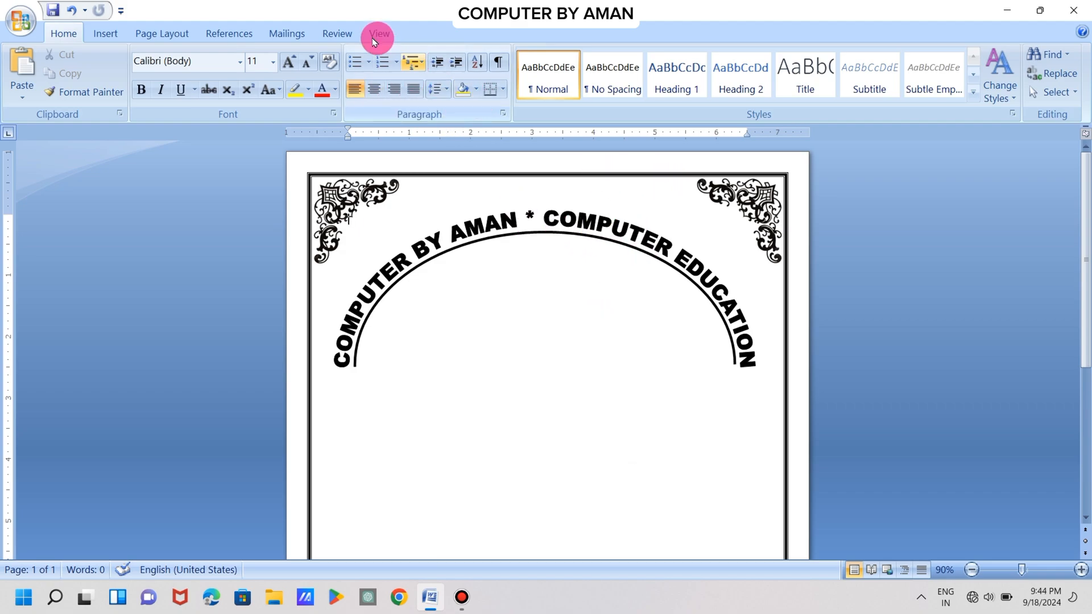
left_click(163, 33)
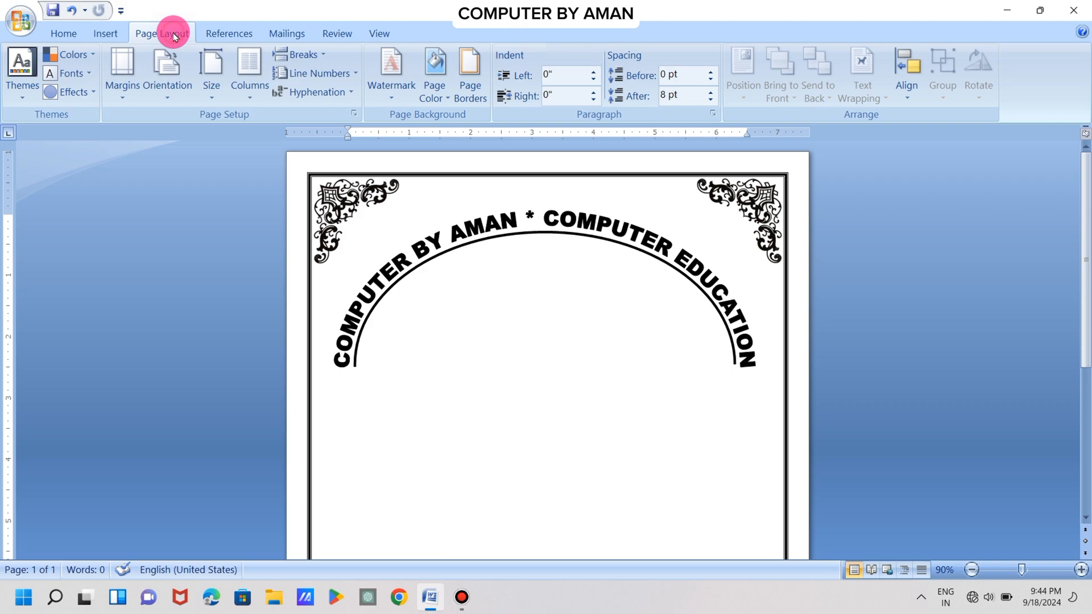
left_click(488, 94)
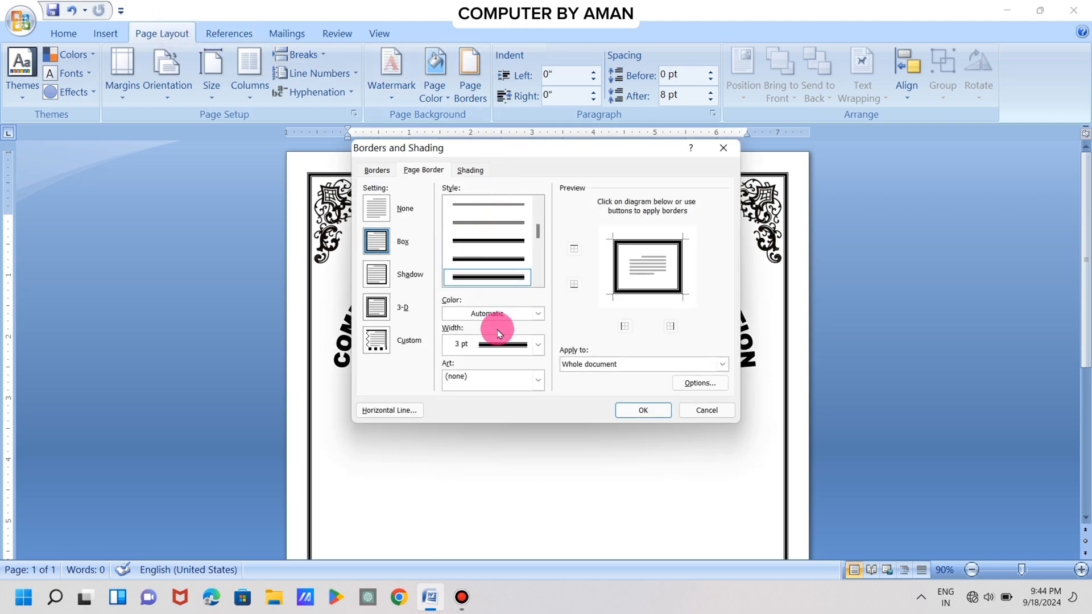
left_click(534, 314)
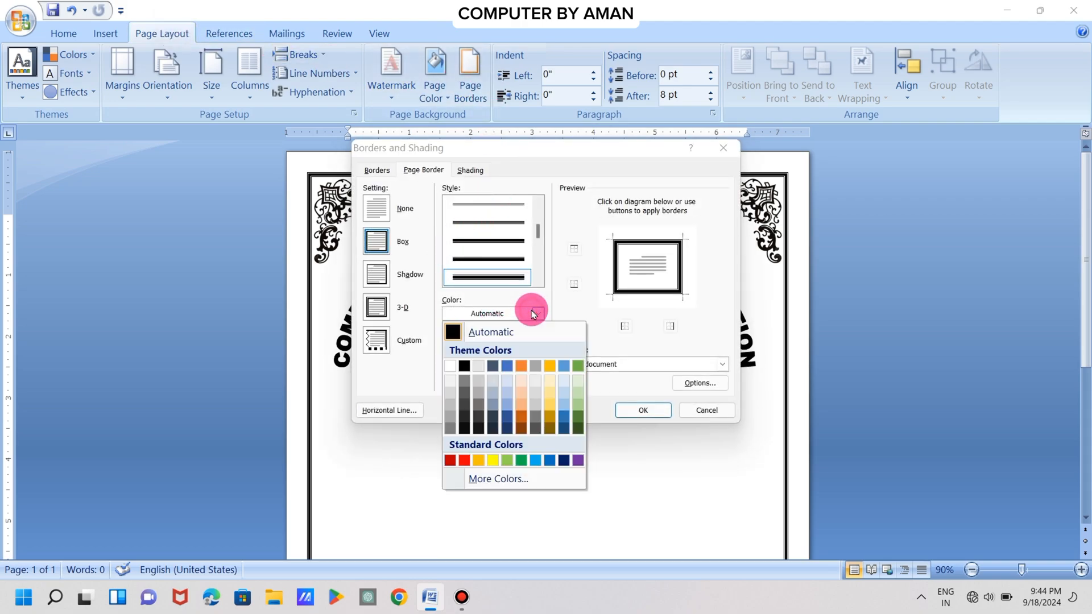
left_click(465, 461)
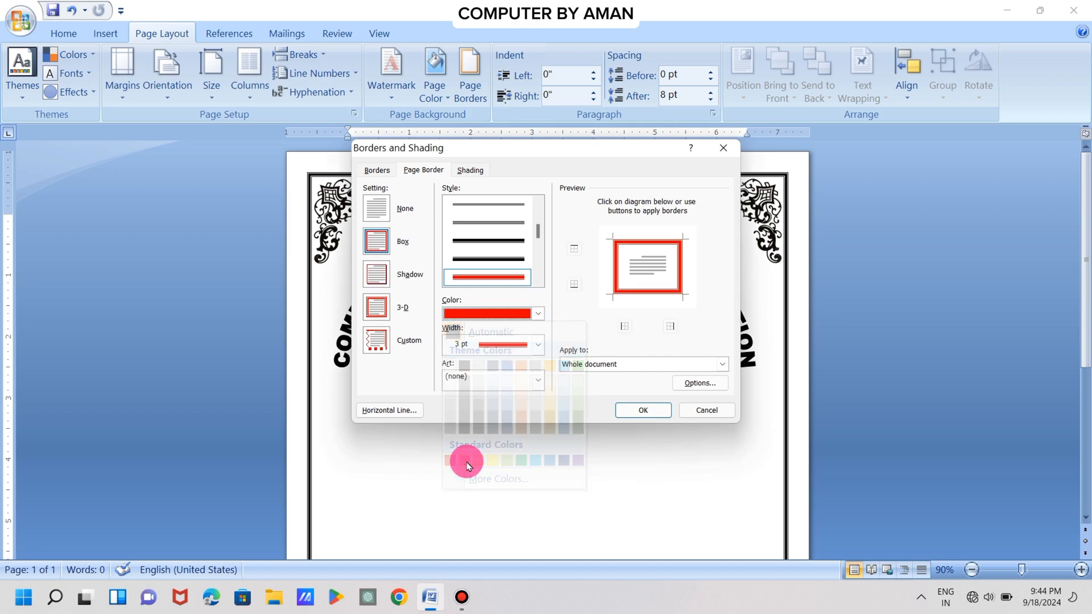
left_click(643, 410)
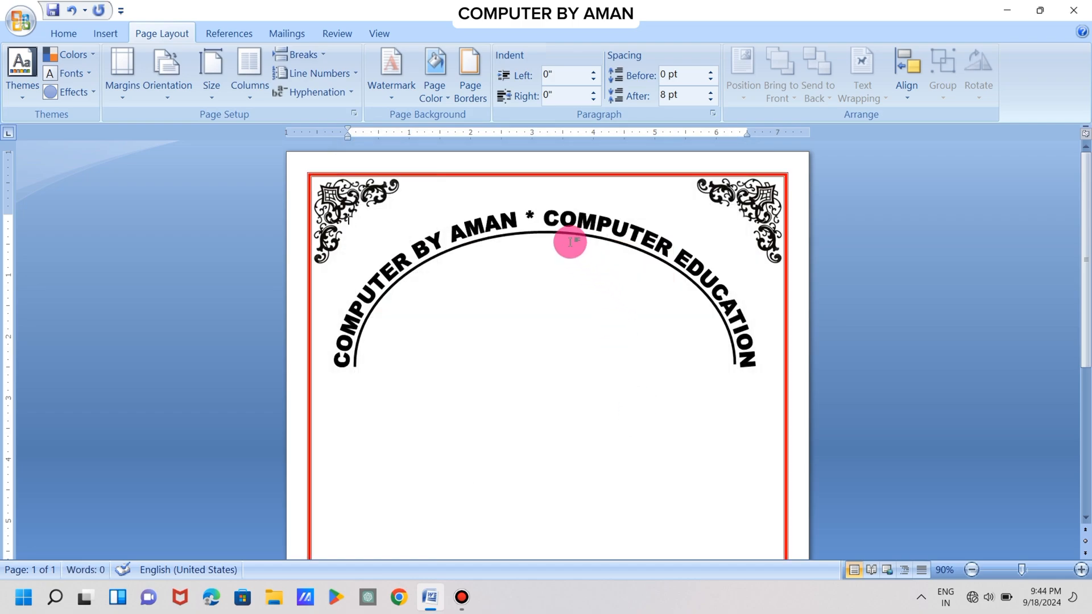
Step: Recolor the outline of the arc under the curved heading to standard red and deselect it
left_click(553, 233)
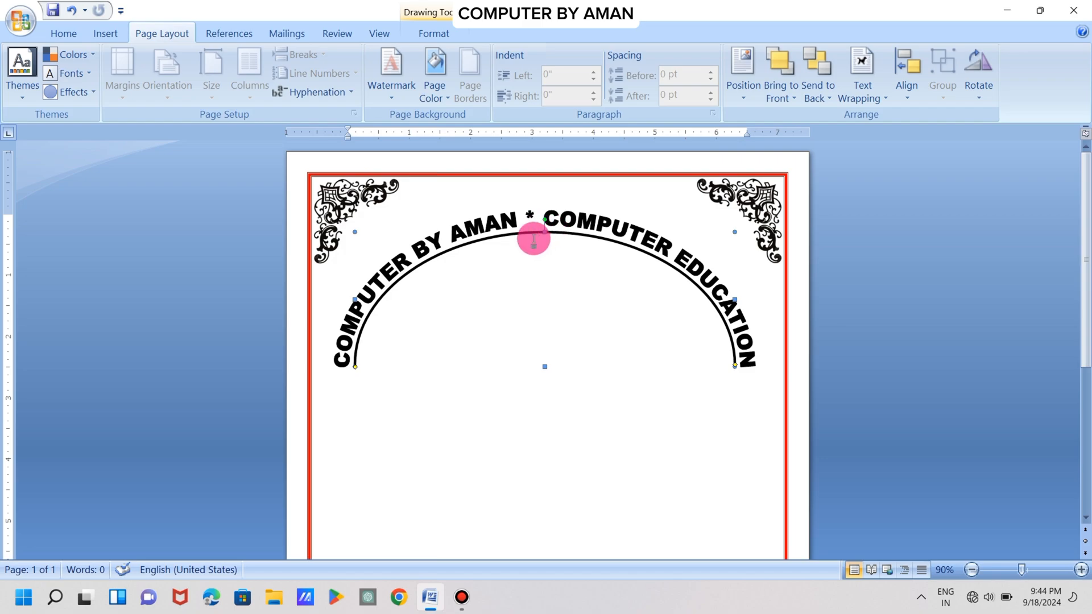
left_click(420, 38)
left_click(518, 75)
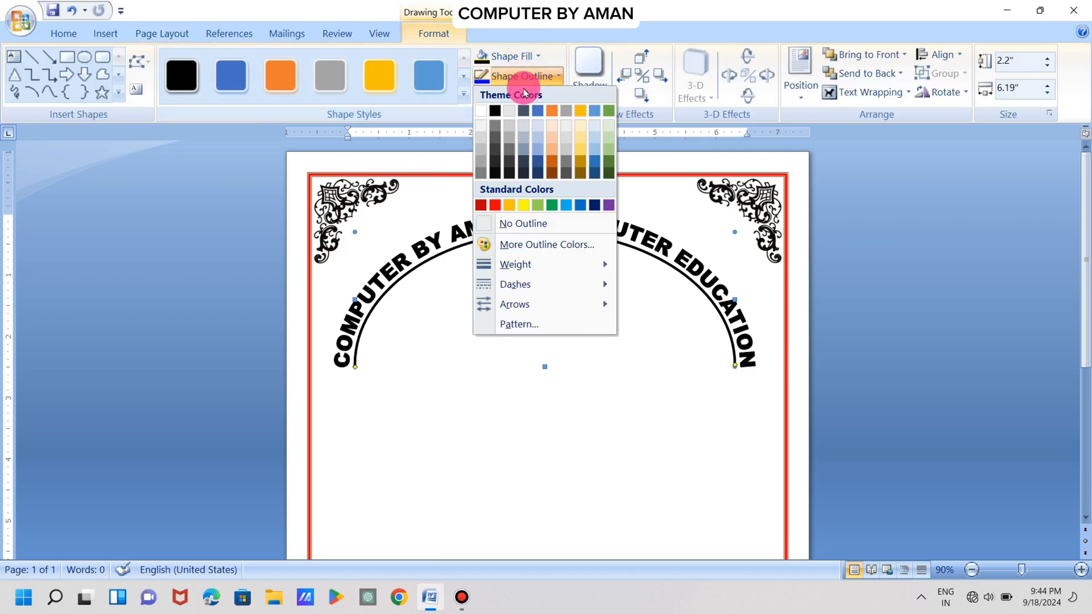
left_click(497, 204)
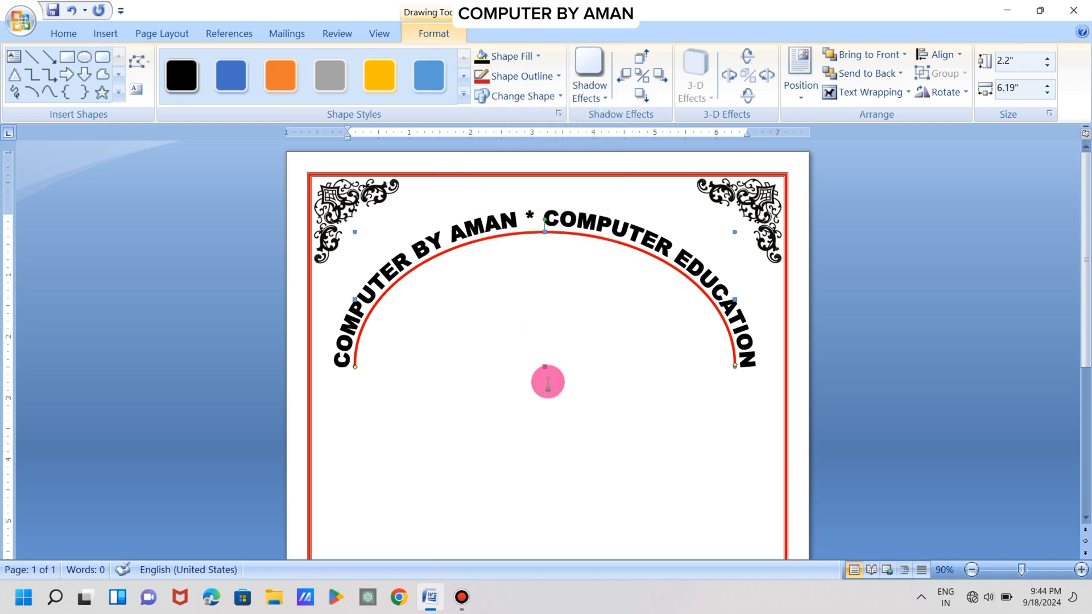
left_click(552, 407)
Step: Insert the round goddess picture pngwing.com (72) from the Desktop folder into the page and select it
scroll(553, 408, "down", 2)
scroll(552, 408, "down", 4)
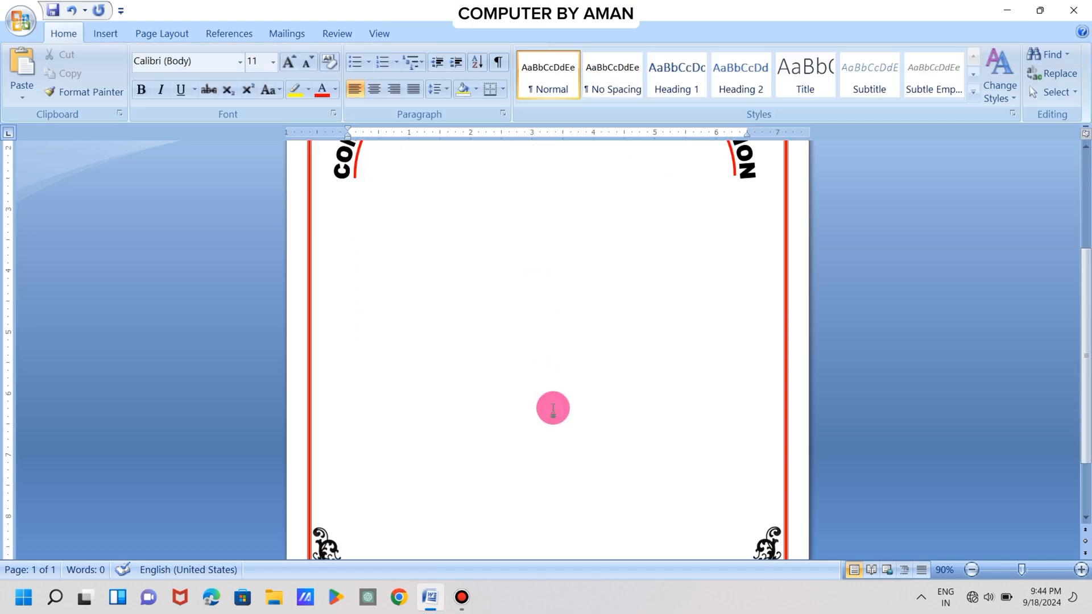
scroll(552, 407, "up", 6)
scroll(552, 408, "down", 2)
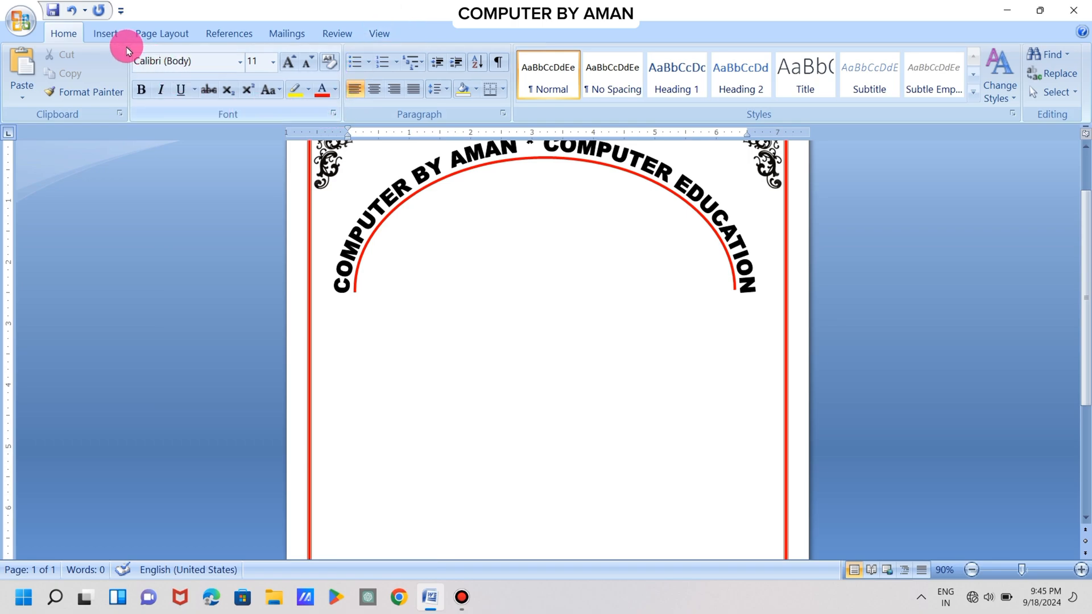
left_click(109, 35)
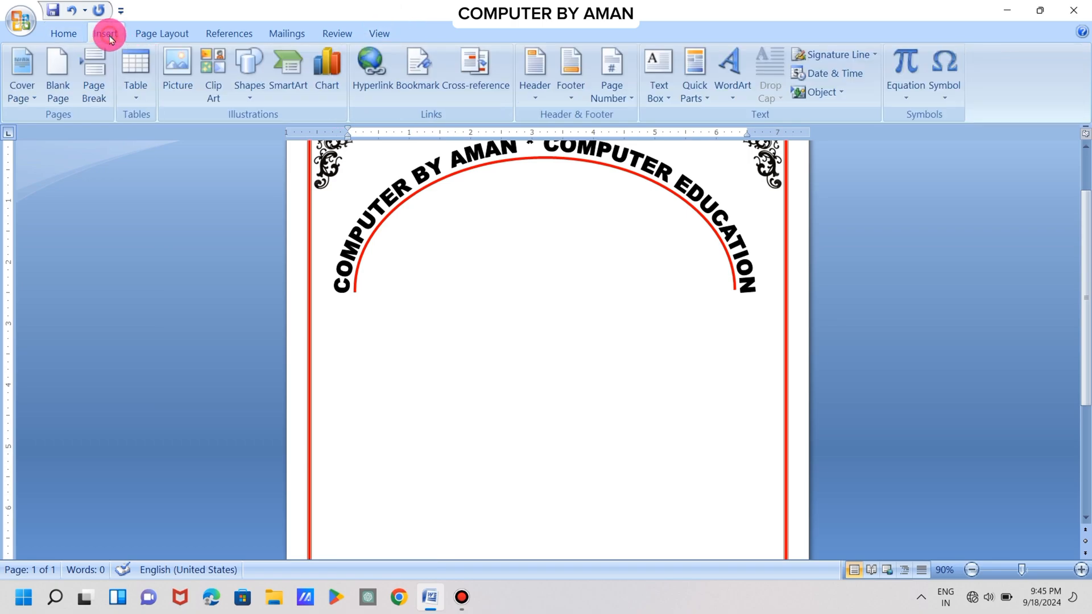
left_click(175, 81)
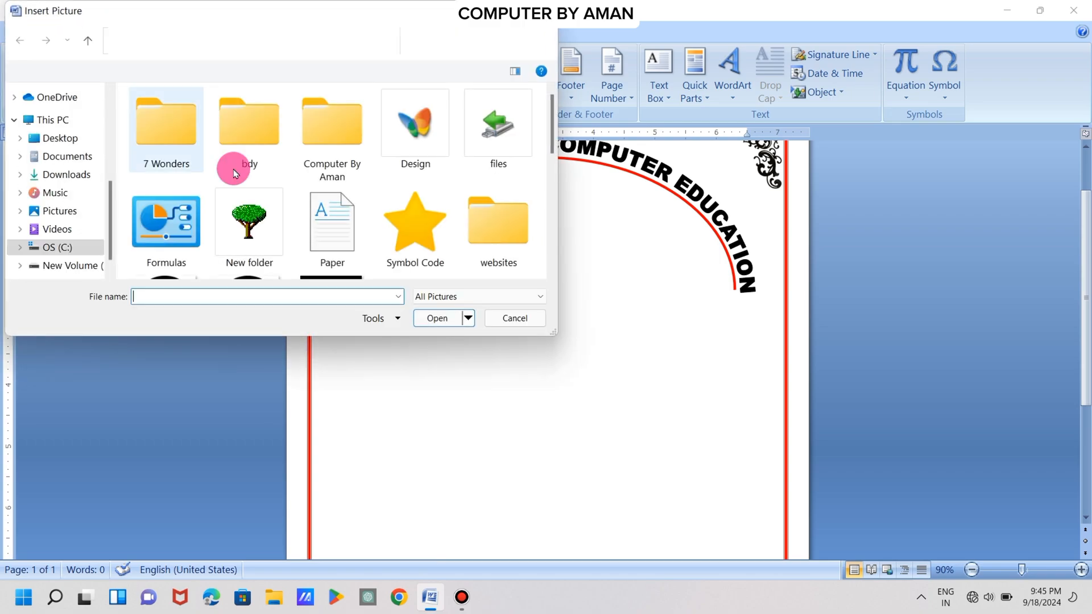
left_click(62, 138)
scroll(312, 230, "down", 10)
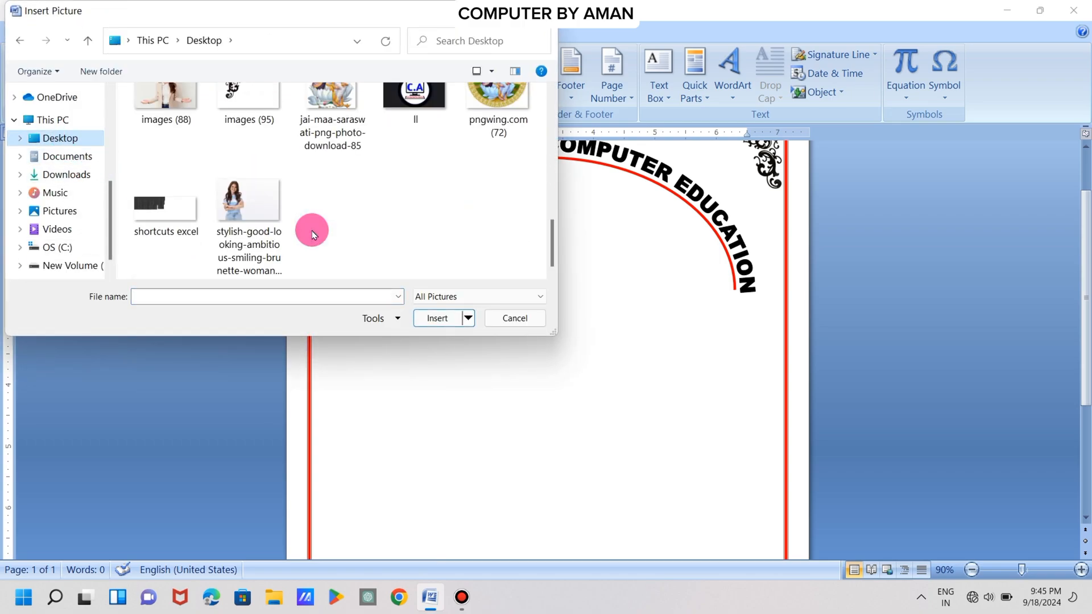
scroll(311, 231, "up", 1)
scroll(312, 231, "up", 3)
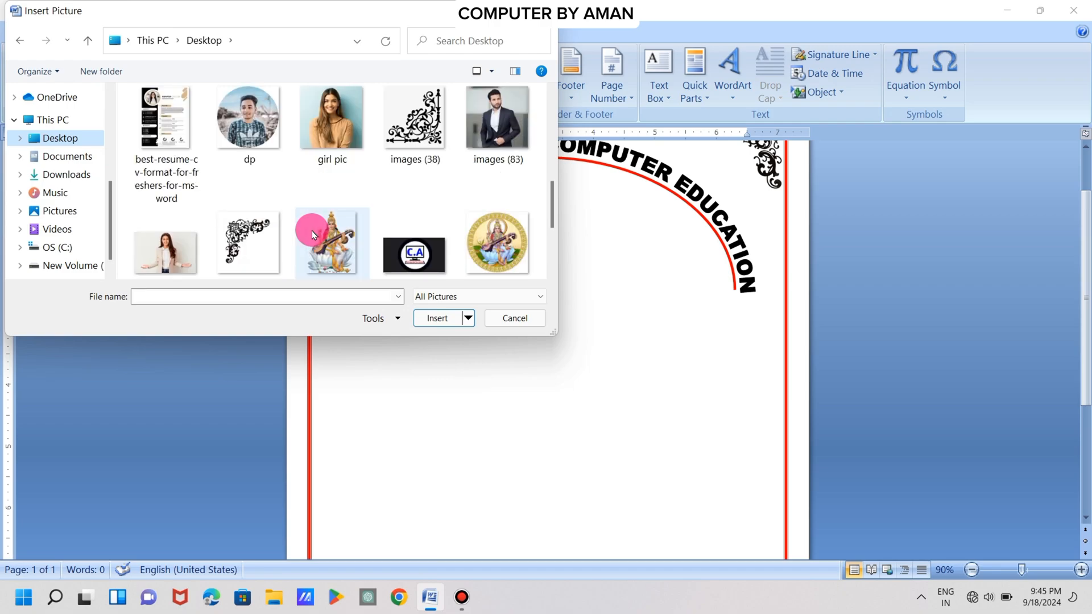
left_click(510, 244)
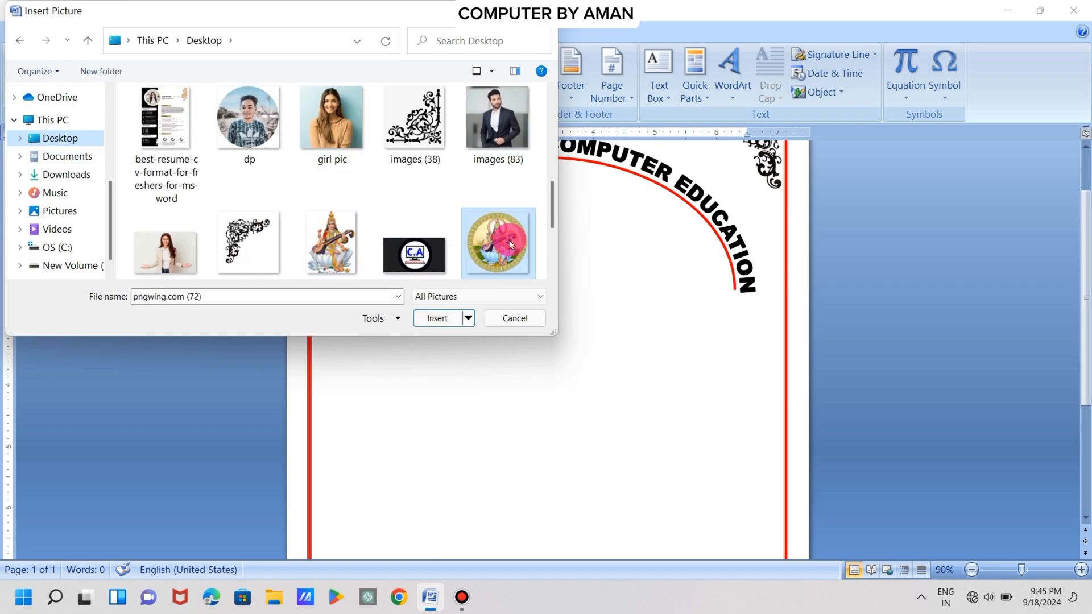
left_click(430, 312)
left_click(515, 344)
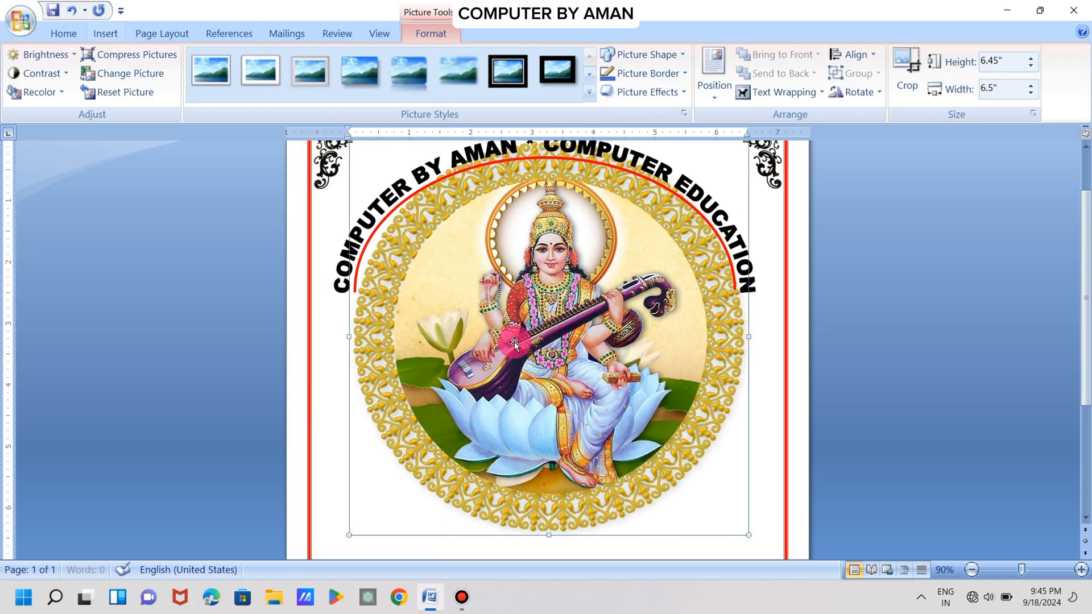
Step: Set the round goddess picture's text wrapping to In Front of Text
scroll(507, 364, "down", 1)
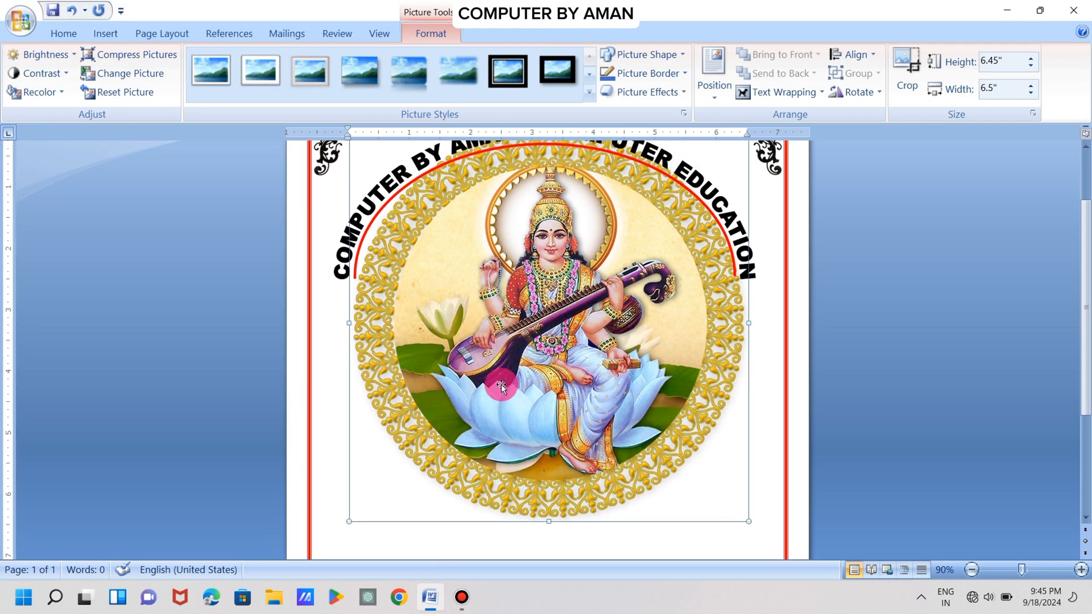
scroll(501, 385, "up", 1)
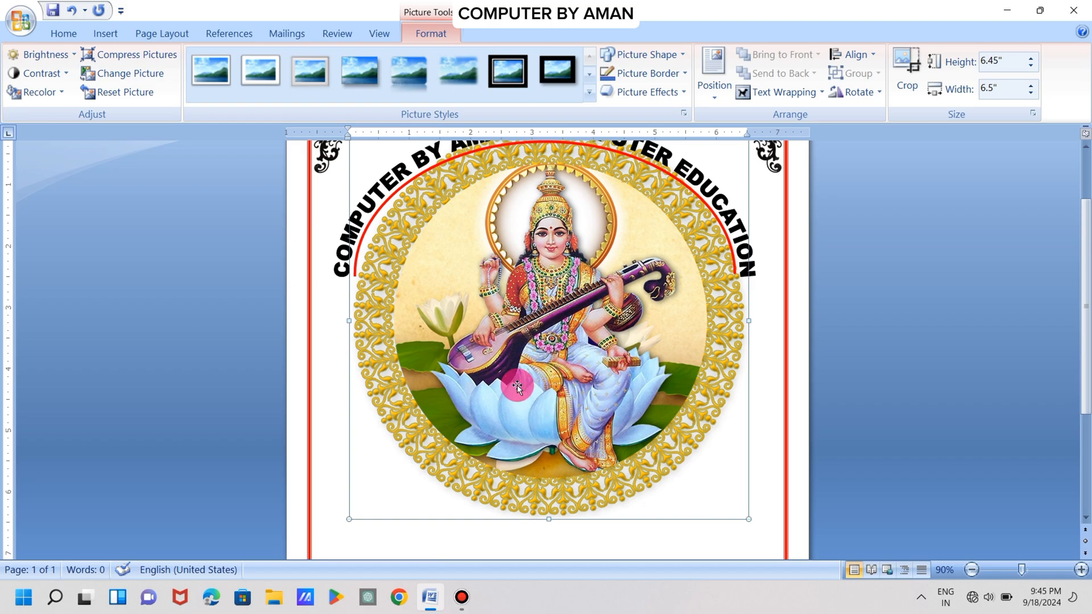
left_click(780, 93)
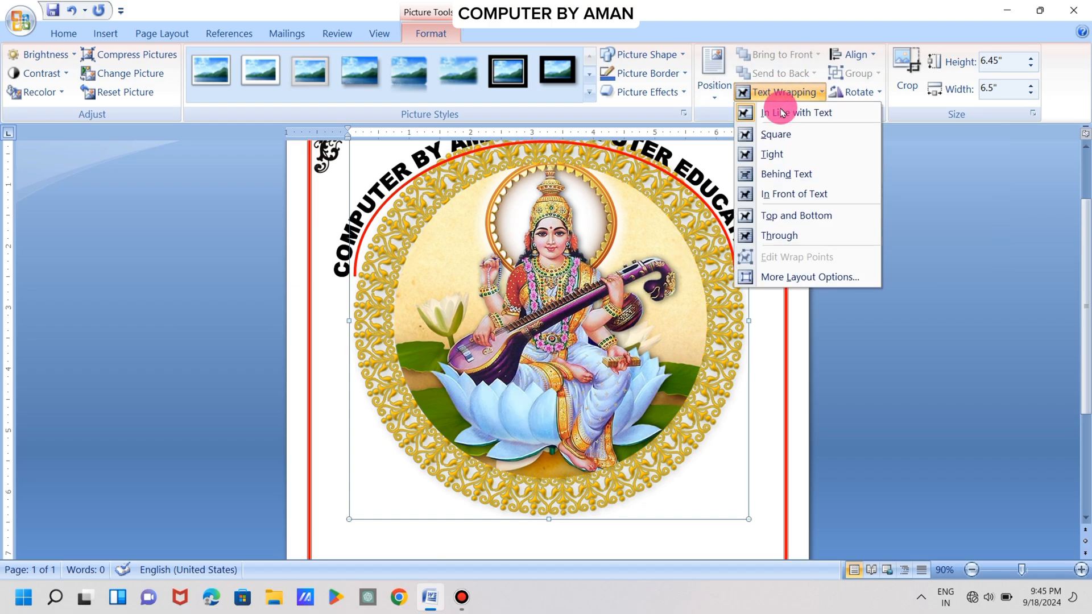
left_click(807, 197)
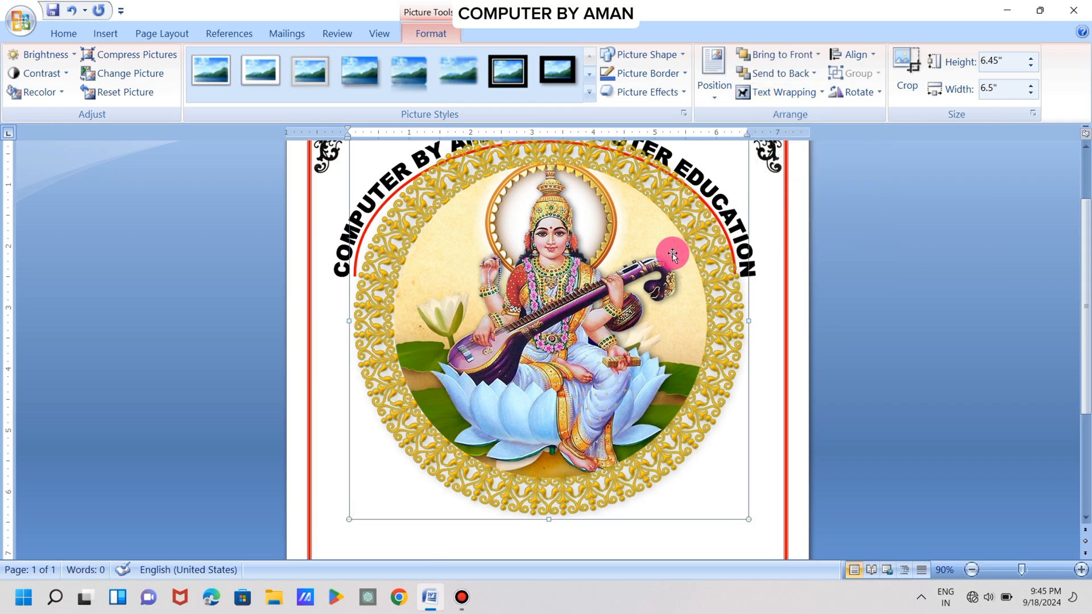
Step: Shrink the round goddess picture to about 3.84" by 3.87" and move it beneath the red arc
scroll(666, 254, "up", 3)
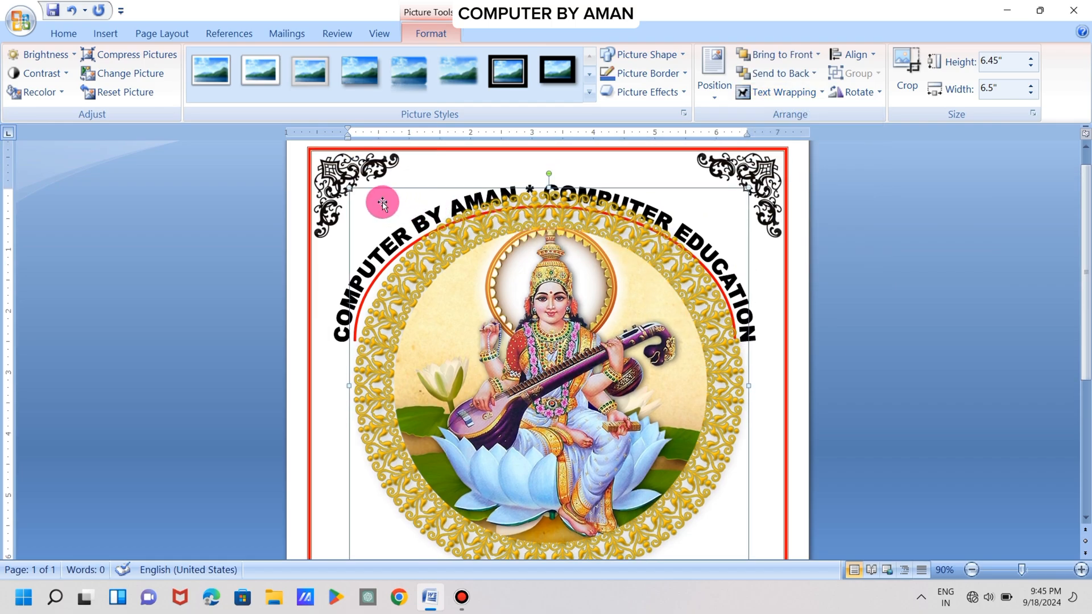
left_click_drag(347, 188, 510, 348)
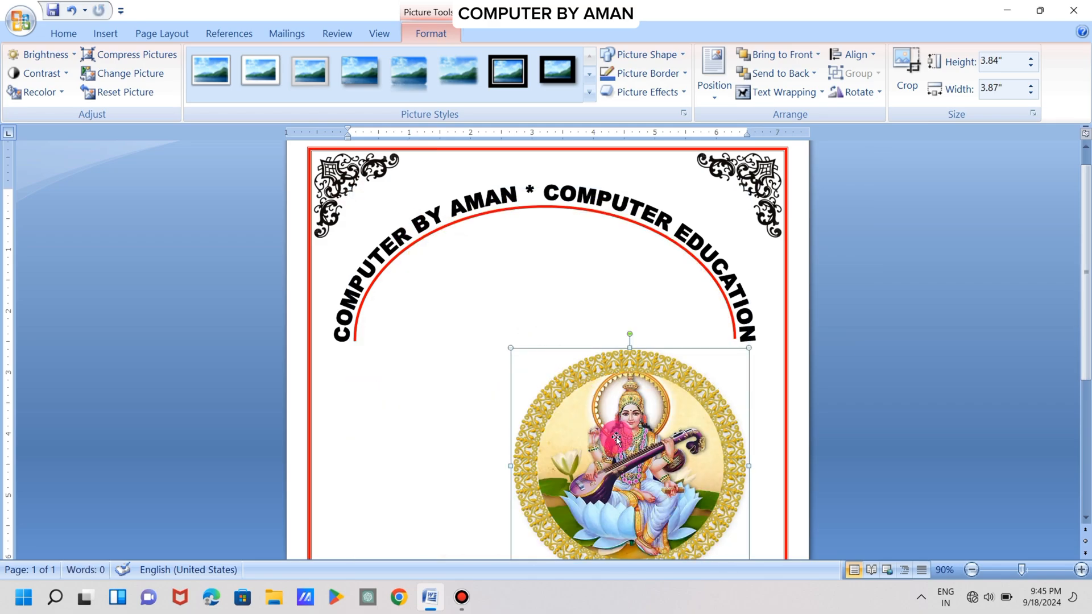
left_click_drag(616, 434, 525, 312)
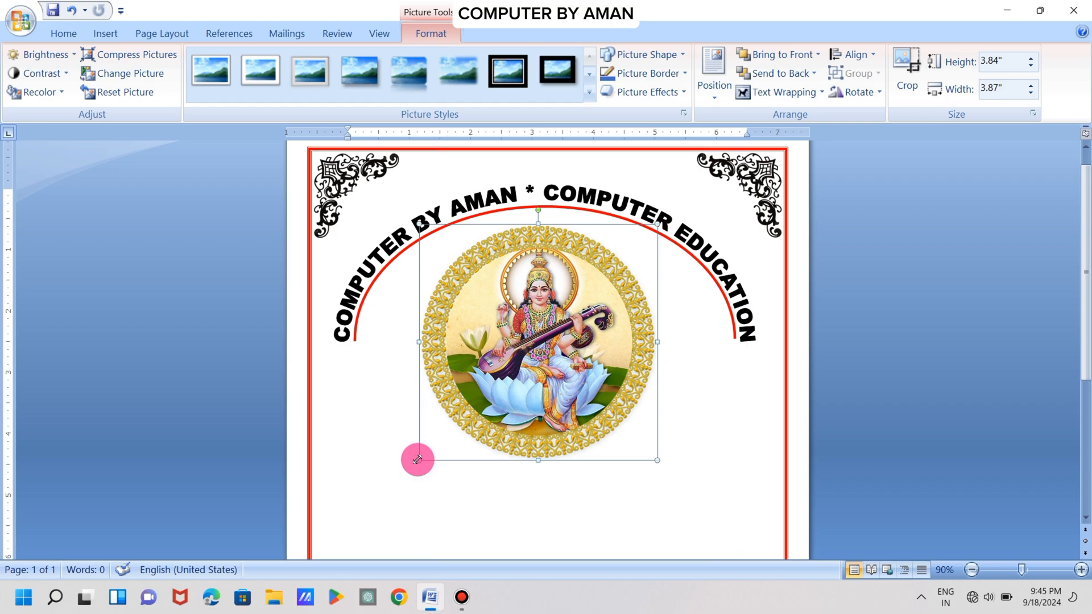
Step: Enlarge the round goddess picture to about 4.31" by 4.33" and move it down below the red arc
left_click_drag(417, 460, 390, 488)
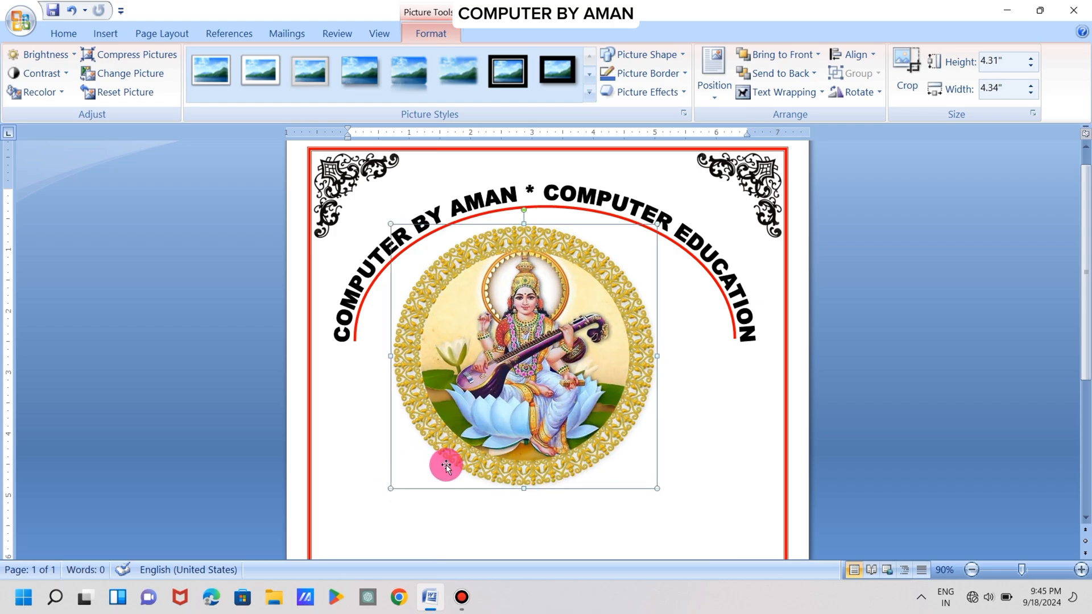
mouse_move(511, 415)
left_mouse_down()
mouse_move(527, 415)
mouse_move(524, 425)
left_mouse_up()
key("ctrl+Down")
key("ctrl+Down")
key("ctrl+Down")
key("ctrl+Down")
key("ctrl+Down")
key("ctrl+Down")
key("ctrl+Down")
key("ctrl+Down")
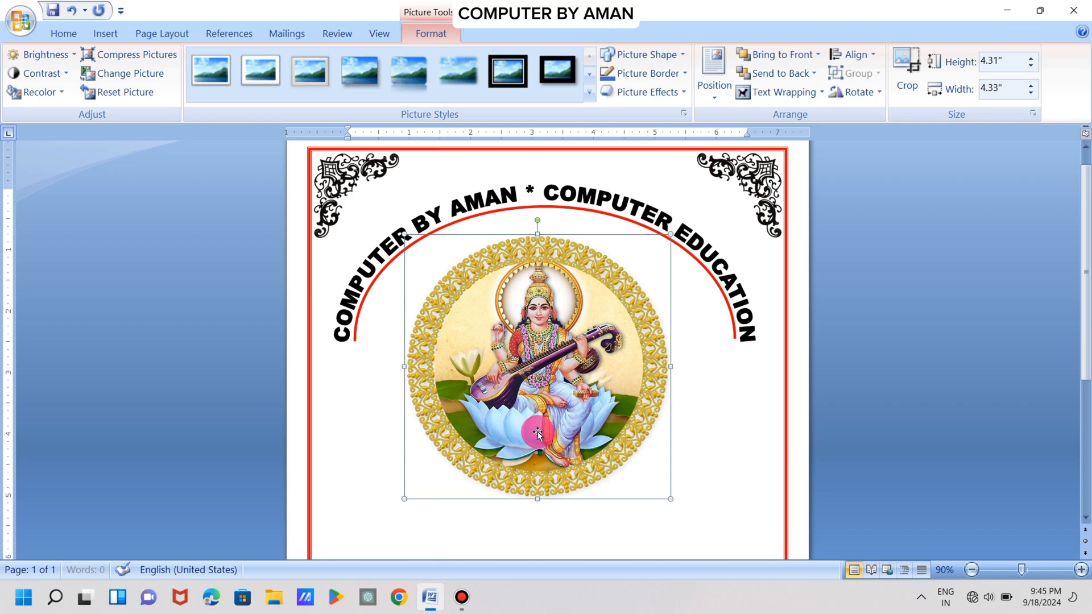
Step: Nudge the round goddess picture sideways to centre it under the red arc and deselect it
key("ctrl+Right")
key("ctrl+Right")
key("ctrl+Right")
key("ctrl+Right")
key("ctrl+Right")
key("ctrl+Right")
key("ctrl+Right")
key("ctrl+Right")
key("ctrl+Right")
key("ctrl+Right")
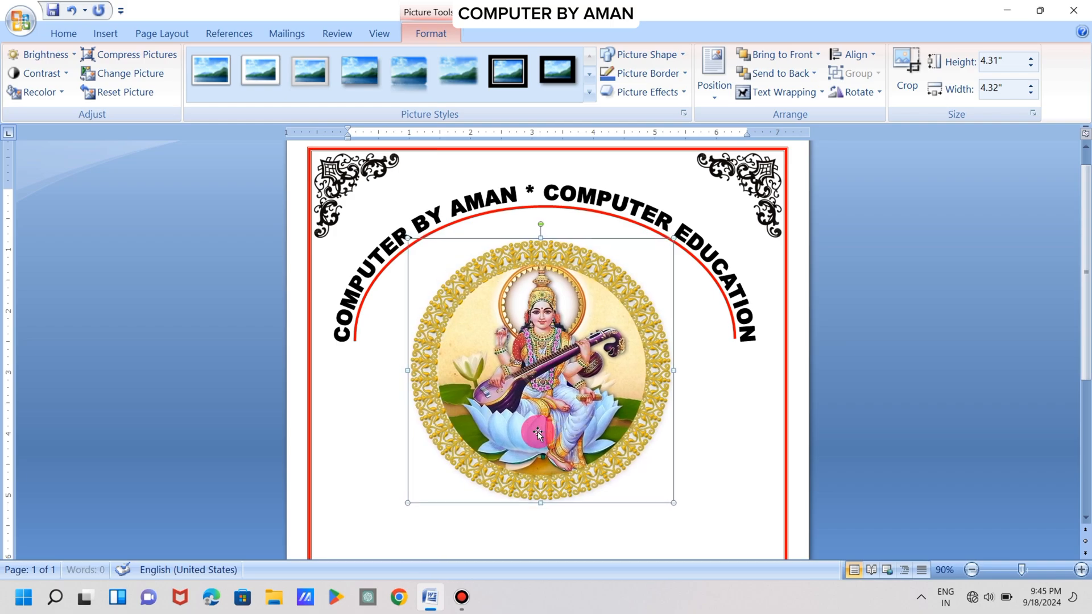
key("ctrl+Left")
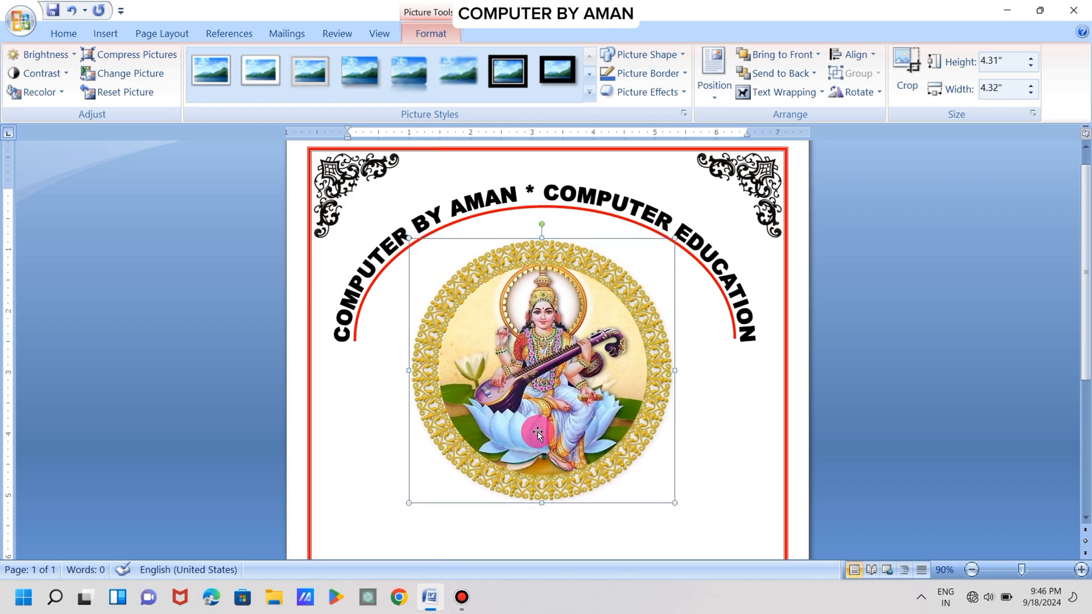
left_click(803, 448)
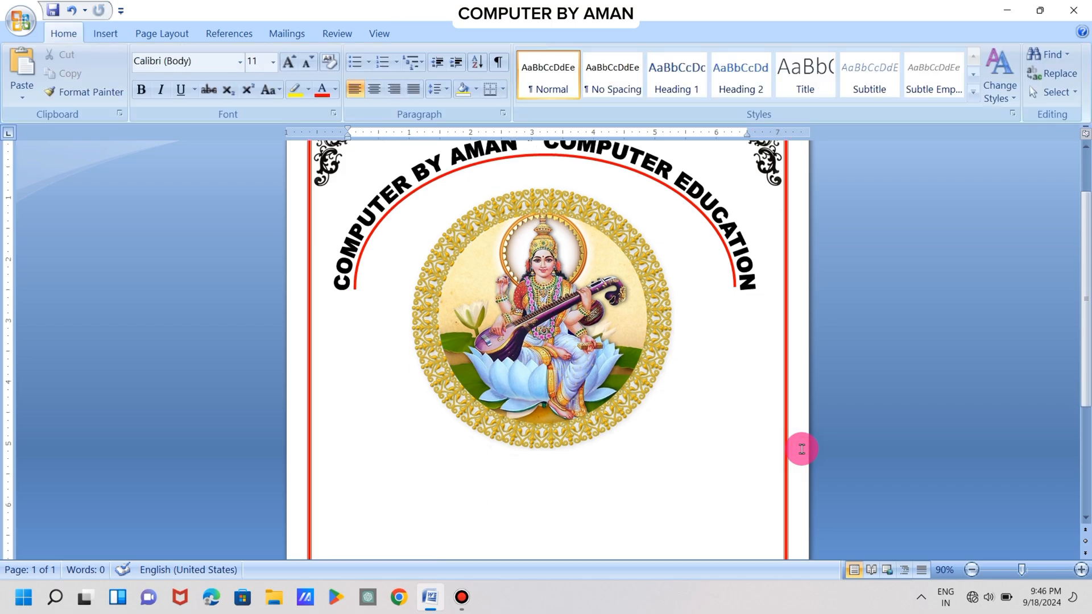
Step: Shrink the round goddess picture and move it closer to the red arc, centred on the page
scroll(801, 449, "down", 6)
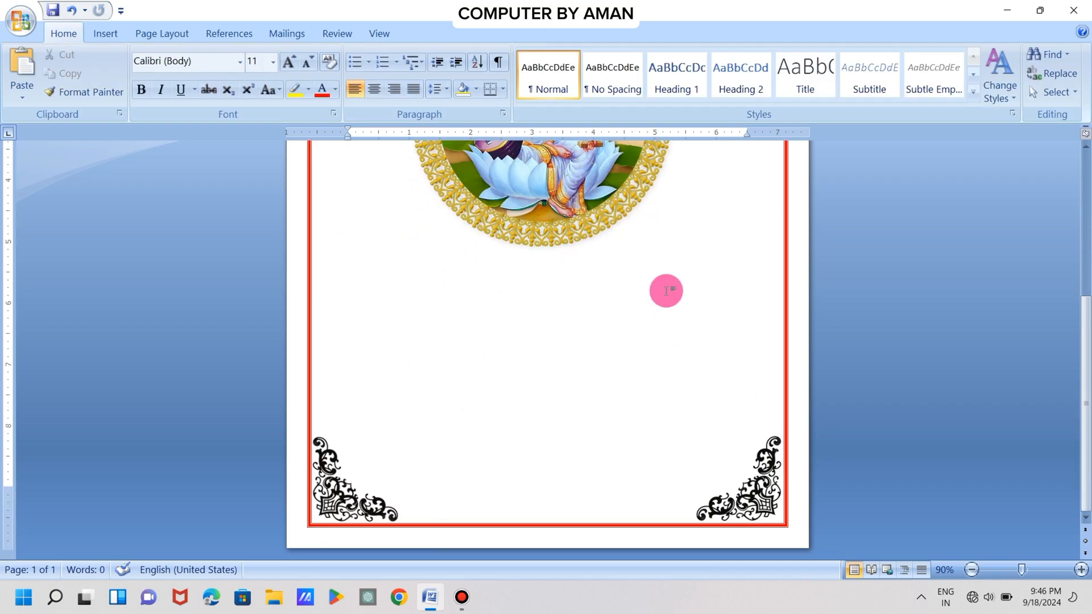
scroll(665, 290, "up", 5)
left_click(614, 321)
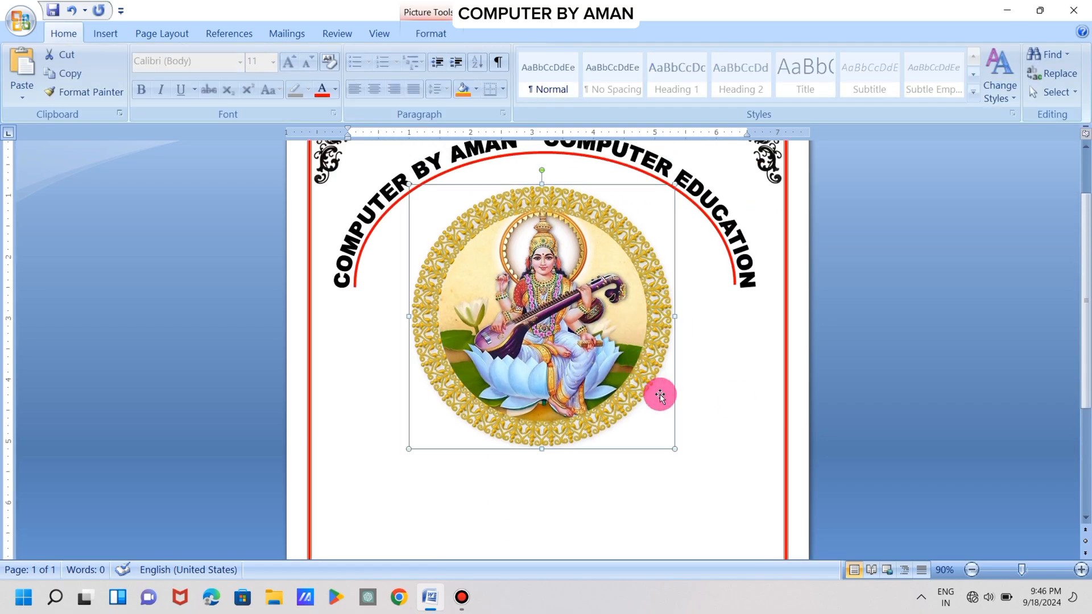
left_click_drag(674, 451, 640, 415)
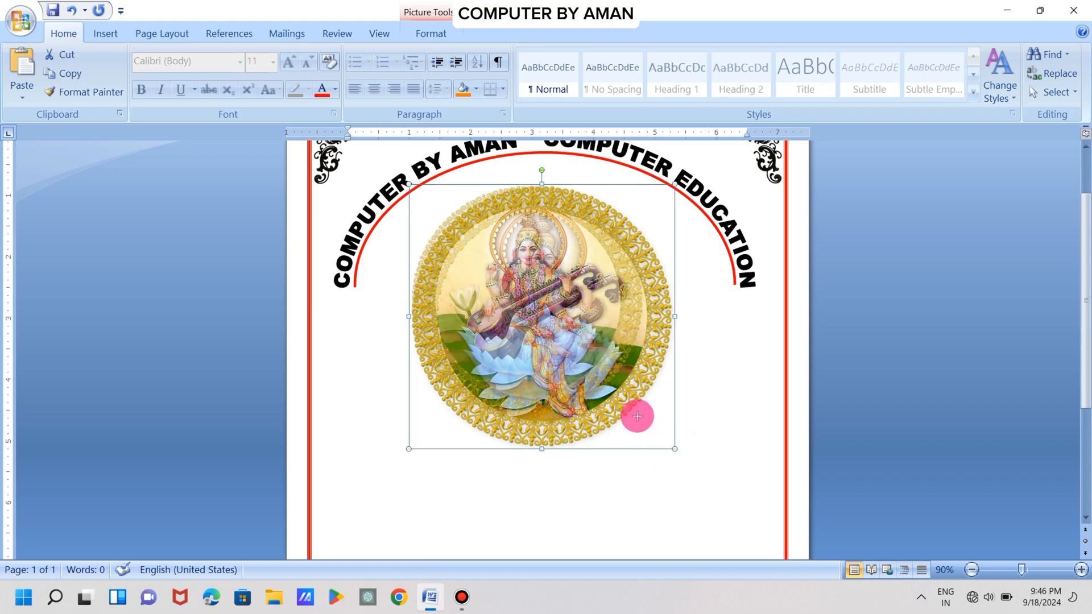
left_click_drag(563, 313, 586, 307)
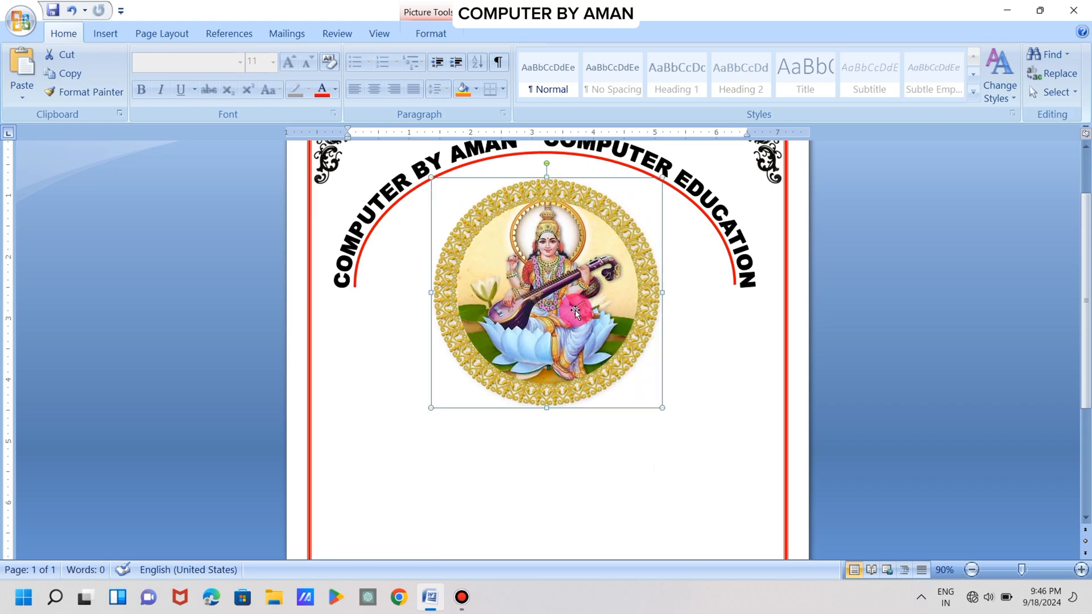
left_click(610, 477)
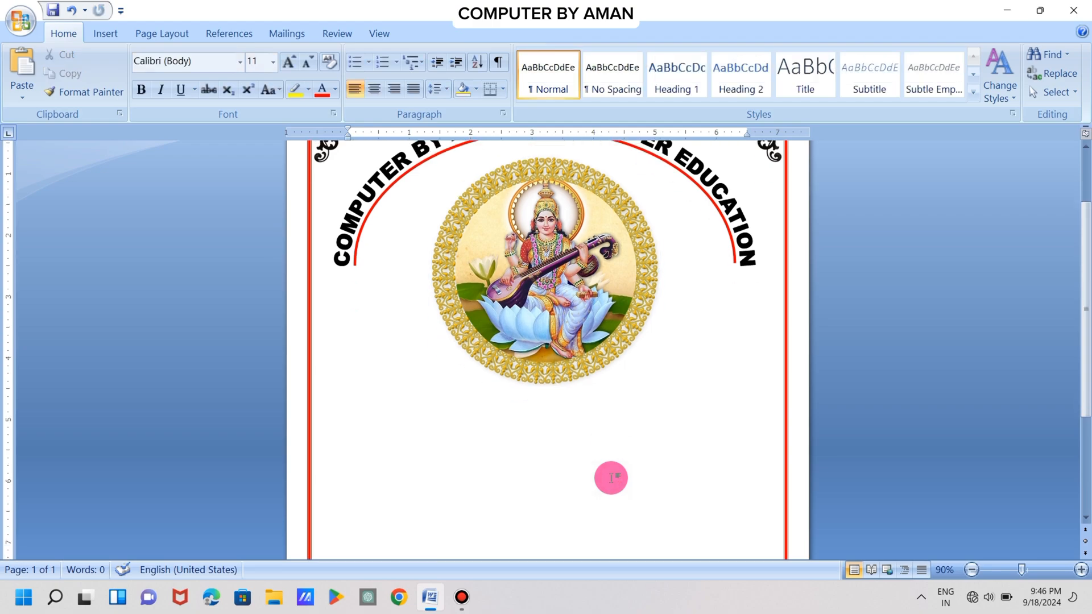
scroll(611, 478, "down", 6)
scroll(610, 478, "up", 5)
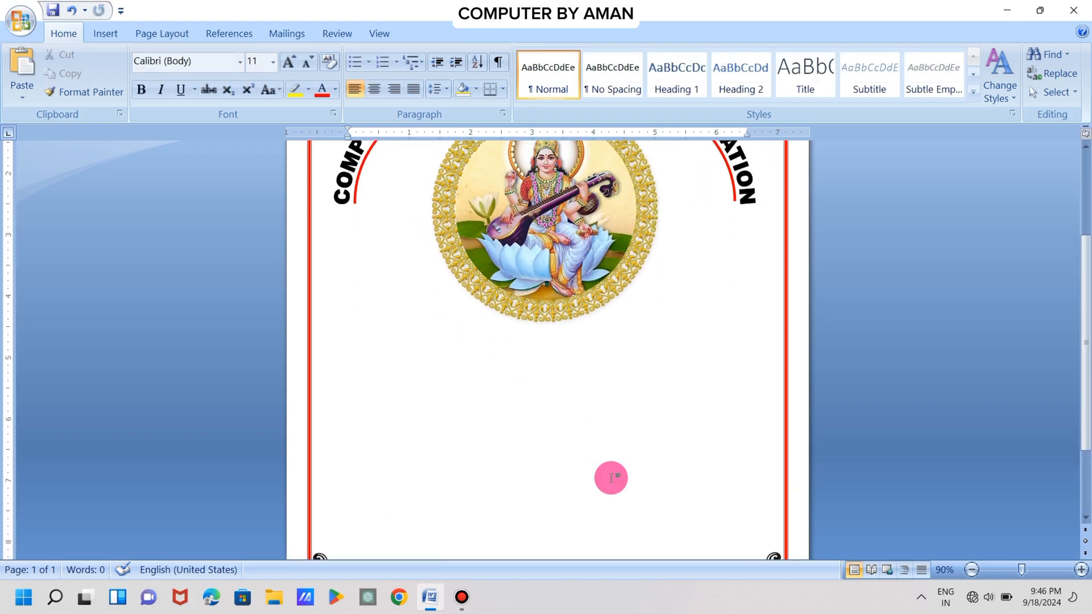
scroll(610, 478, "up", 5)
left_click(578, 394)
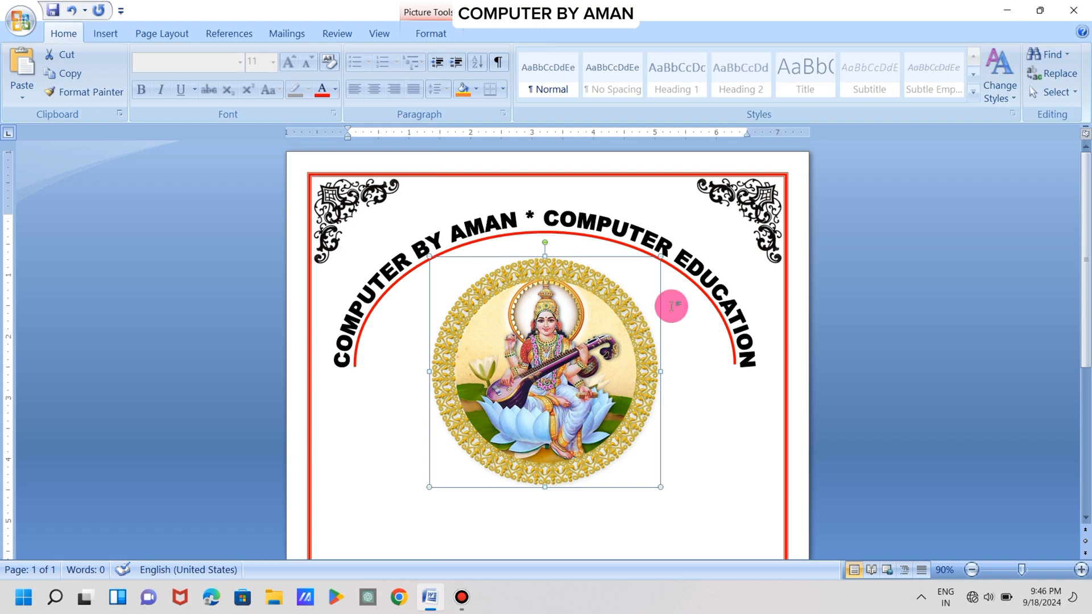
Step: Nudge the arched WordArt heading and the red arc beneath it upward, keeping the arc just under the letters
left_click(605, 225)
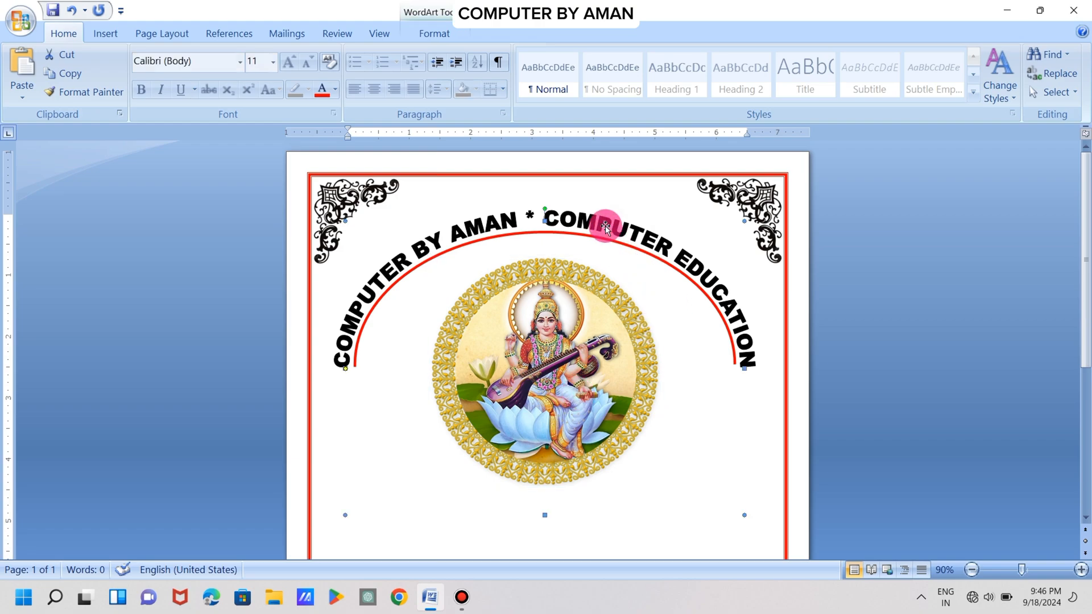
key("Up")
key("Up")
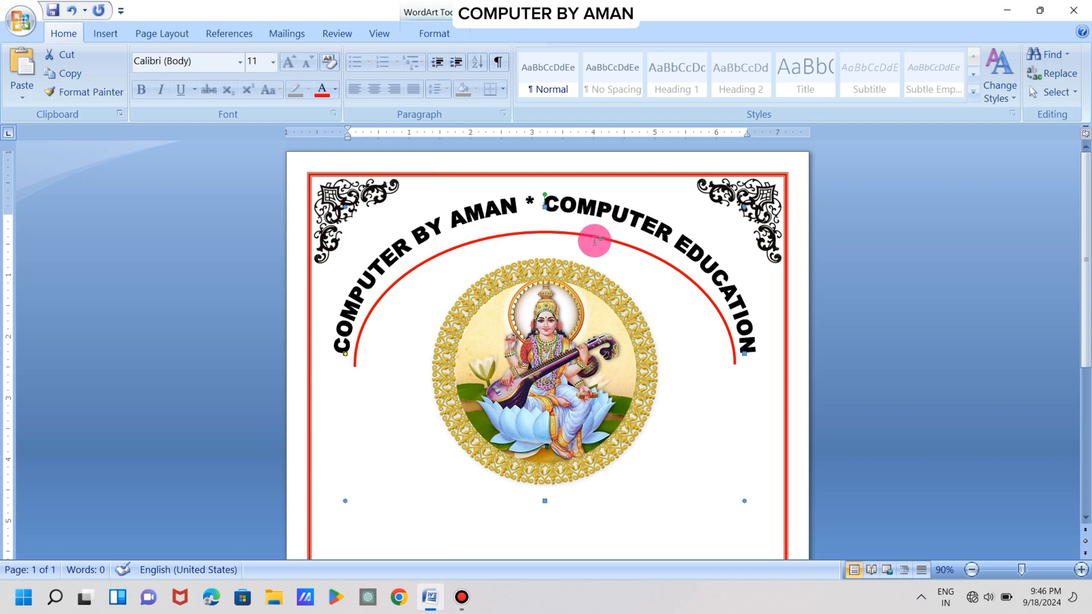
key("Up")
key("Up")
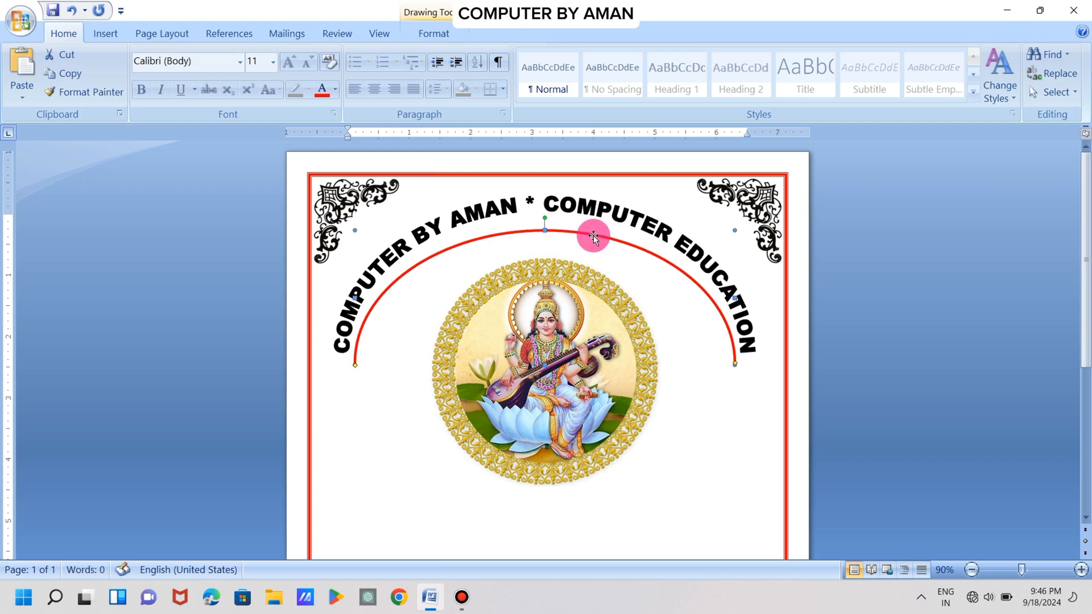
key("Up")
key("Up")
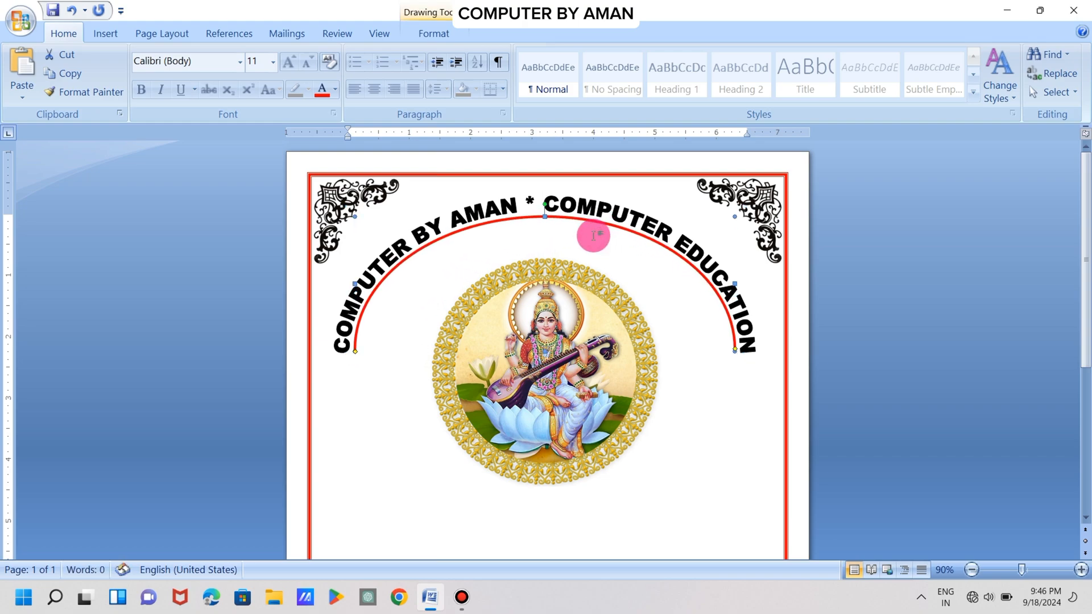
Step: Nudge the round goddess picture up close to the raised arc and slightly left, and deselect it
left_click(572, 309)
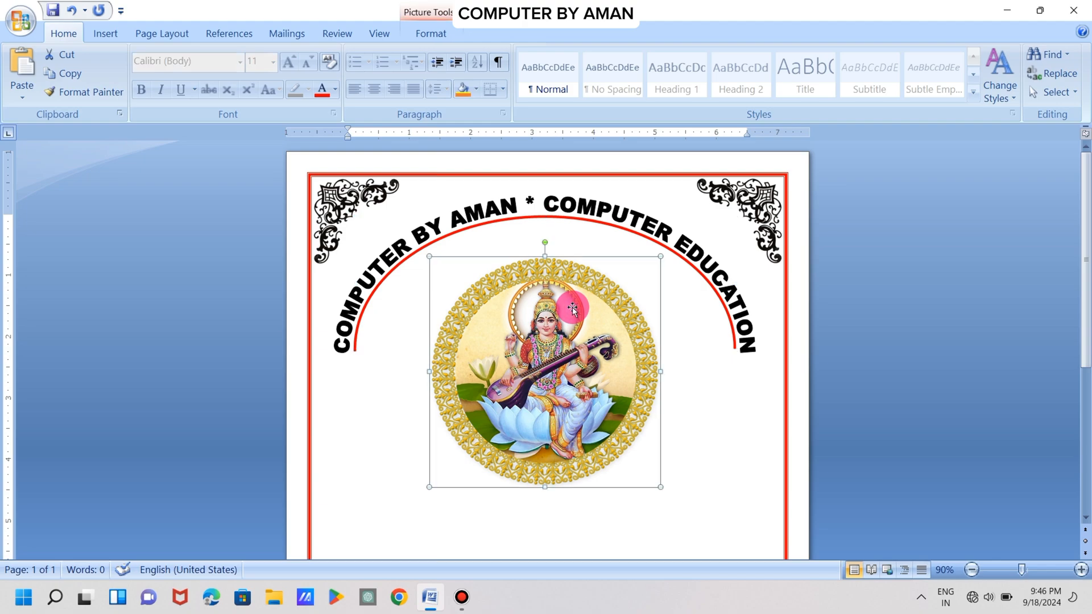
key("ctrl+Up")
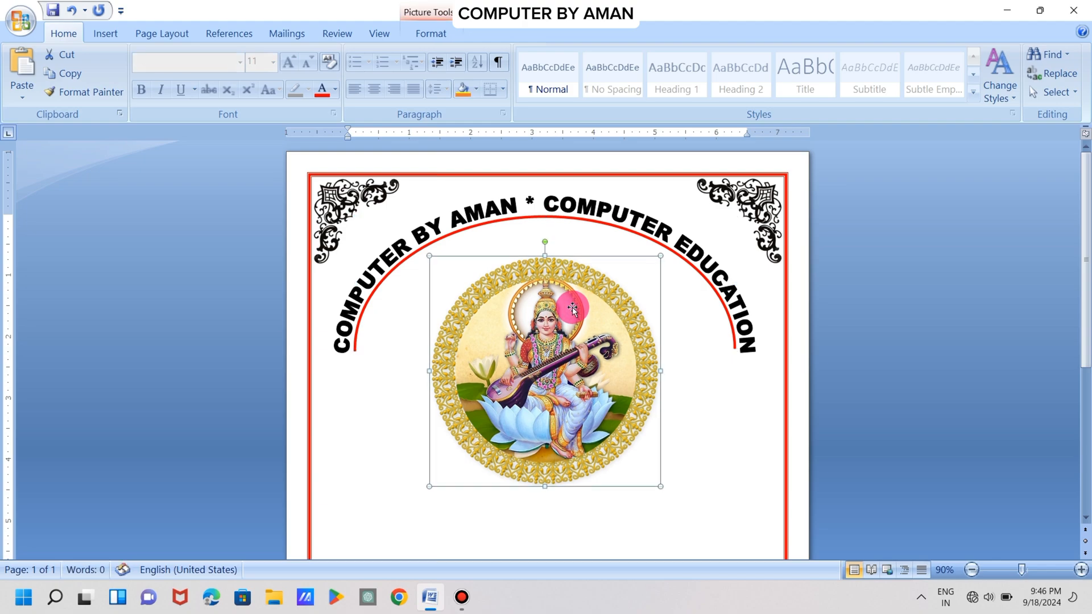
key("Up")
key("Up")
key("Up")
key("Up")
key("Up")
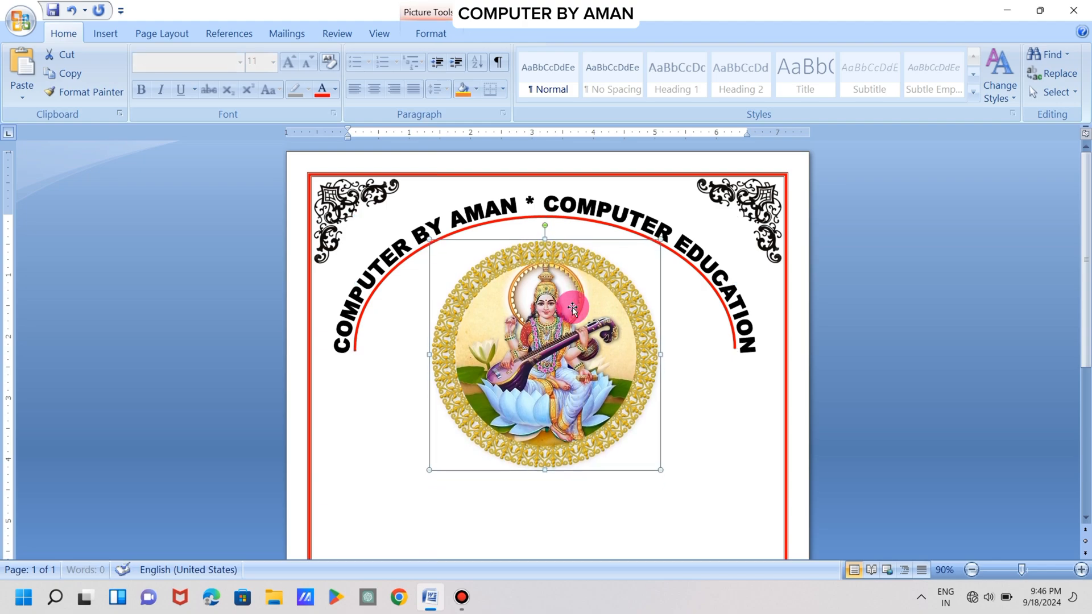
key("Up")
key("Up")
key("Up")
key("Up")
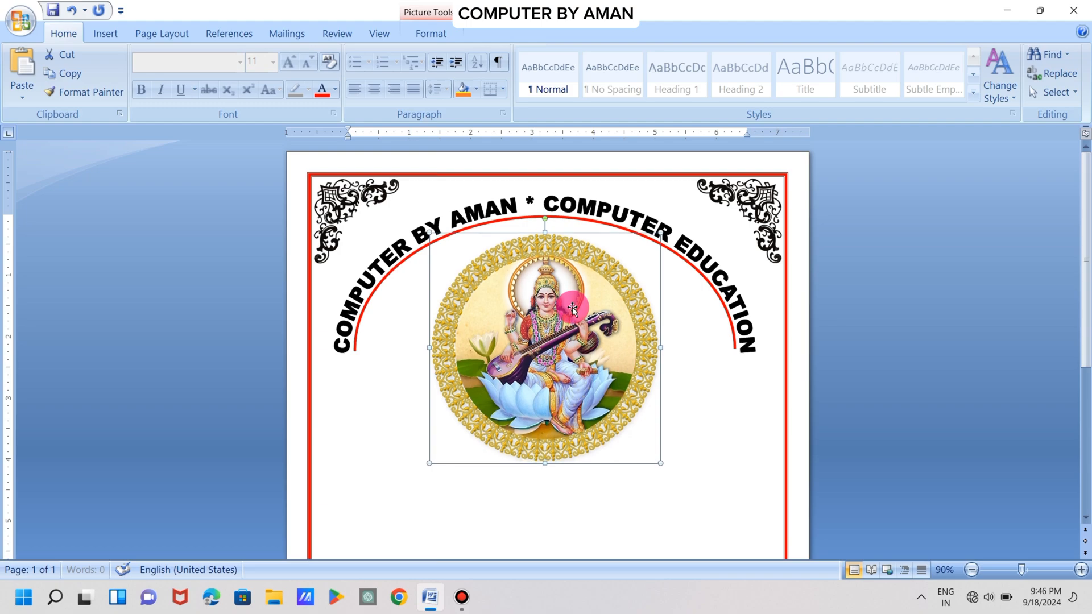
key("Left")
key("Left")
scroll(570, 399, "down", 5)
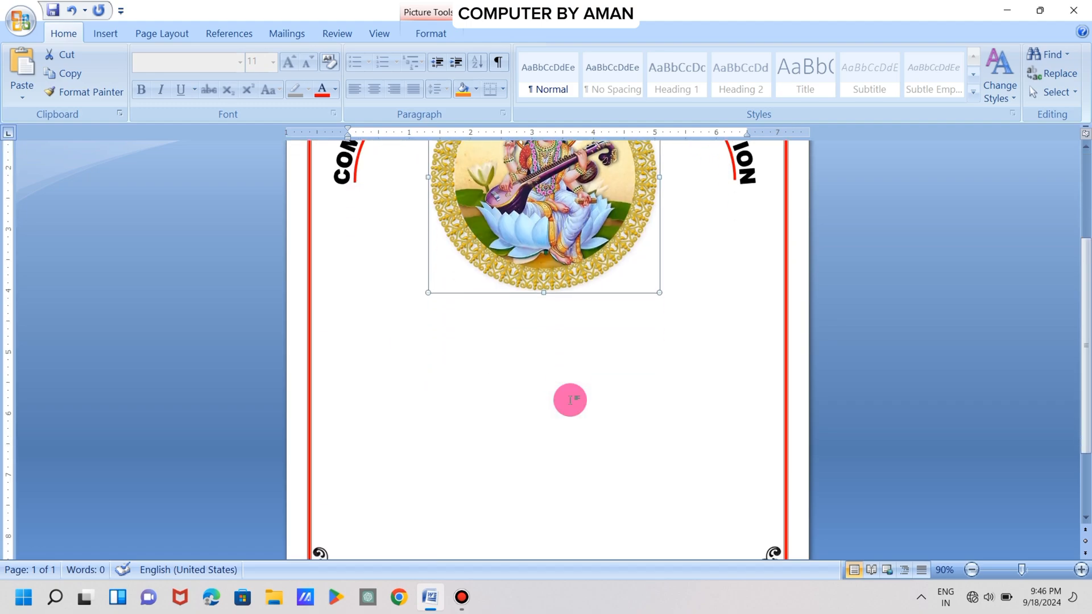
scroll(570, 399, "down", 2)
left_click(570, 399)
Step: Insert a Simple Text Box and delete its sample text
scroll(570, 399, "up", 5)
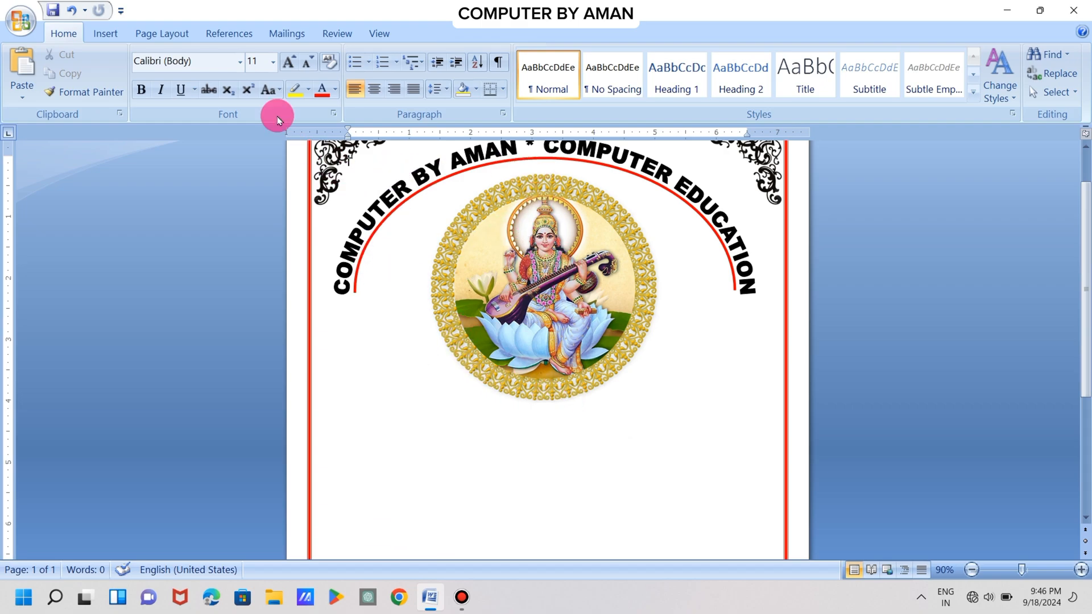
left_click(101, 35)
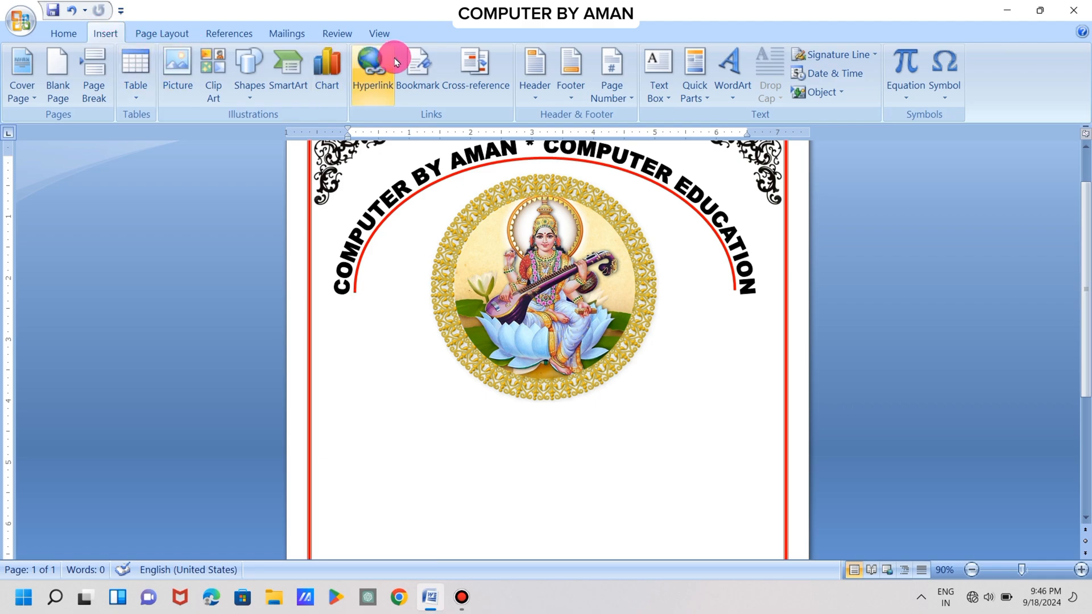
left_click(658, 83)
left_click(711, 192)
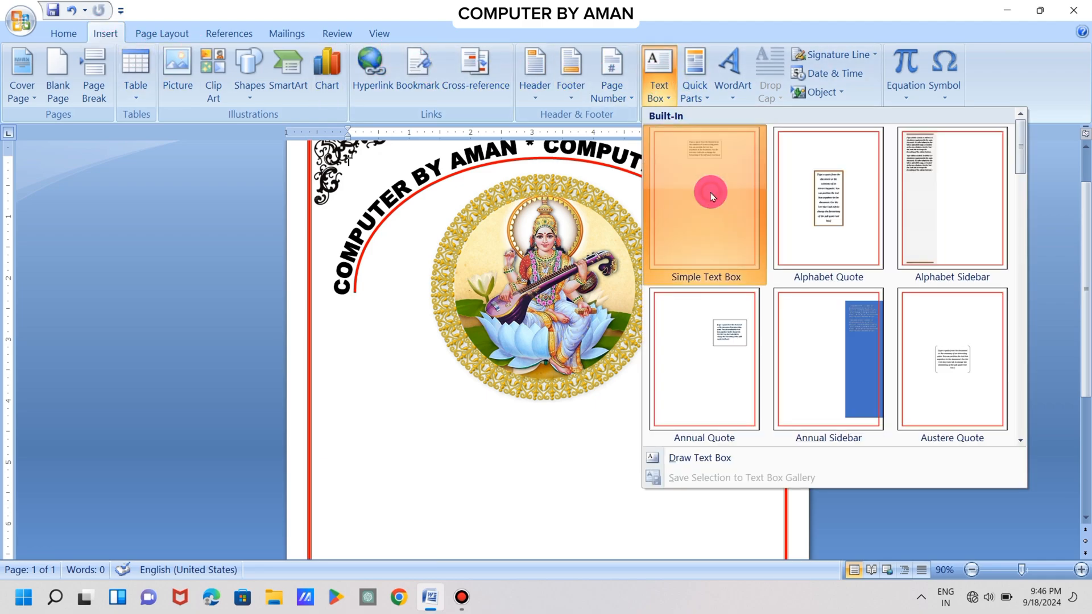
key("BackSpace")
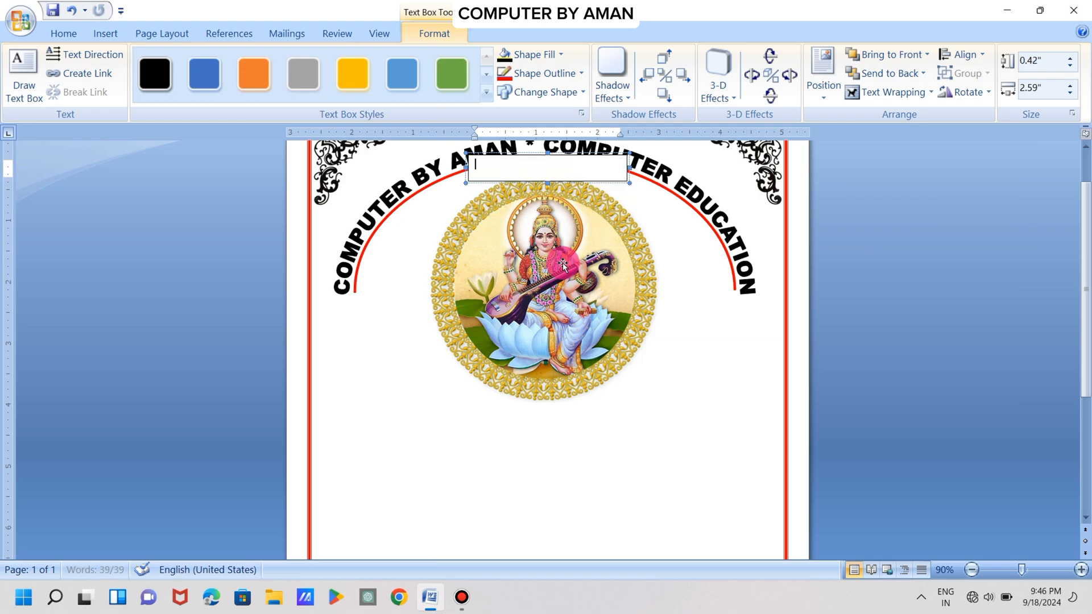
Step: Move the empty text box beneath the picture and enlarge it to about 3.97" high by 6.7" wide
left_click_drag(567, 184, 438, 441)
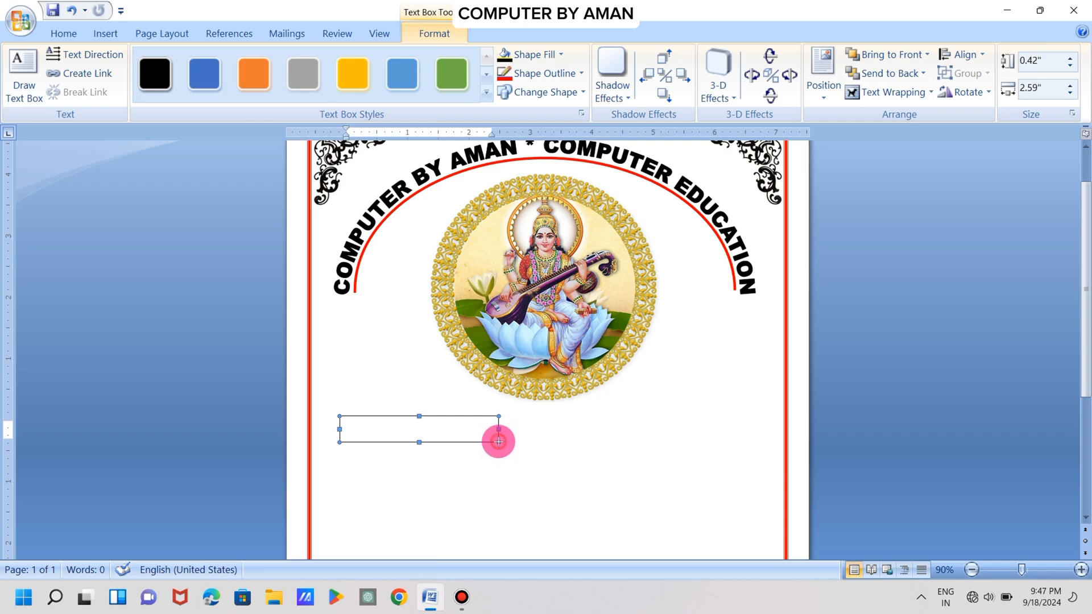
left_click_drag(498, 442, 751, 439)
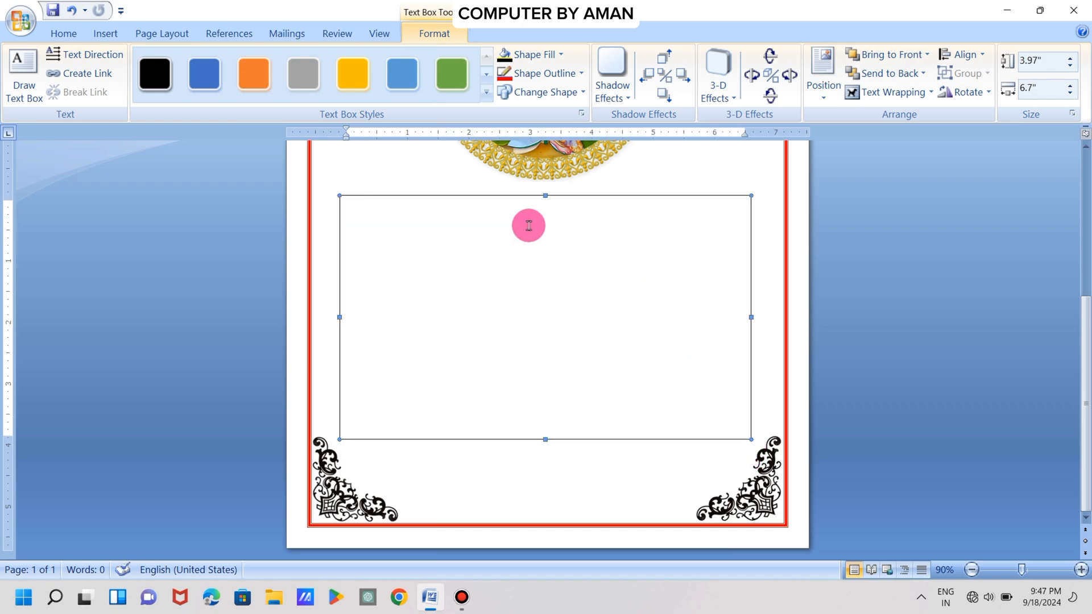
Step: Enter the line "SESSION :- 20 ________ to 20 _________" in the text box
left_click(528, 226)
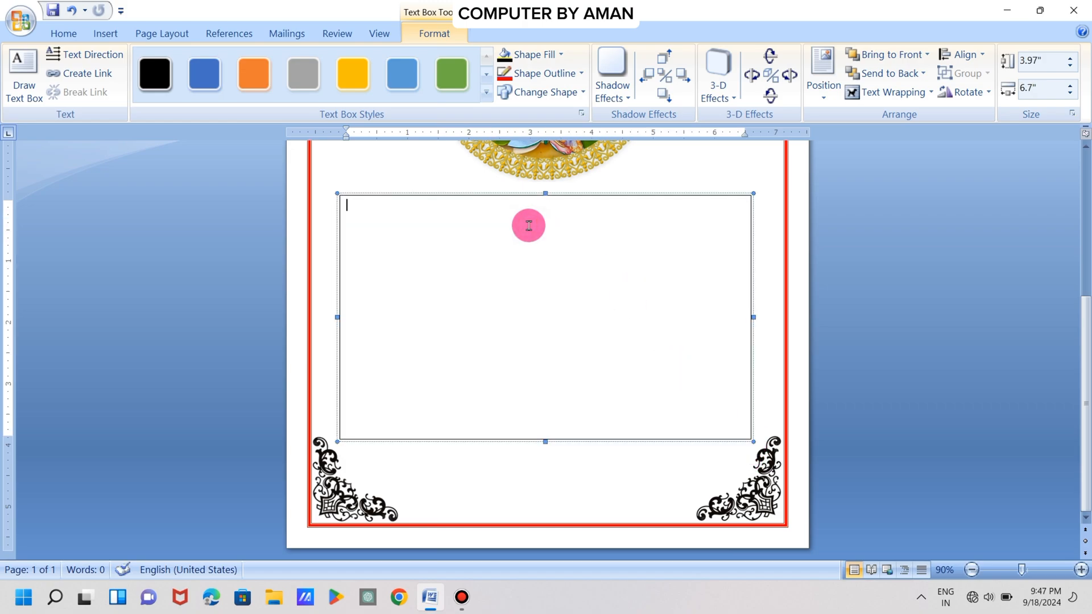
type("SESSION :-  20 ____")
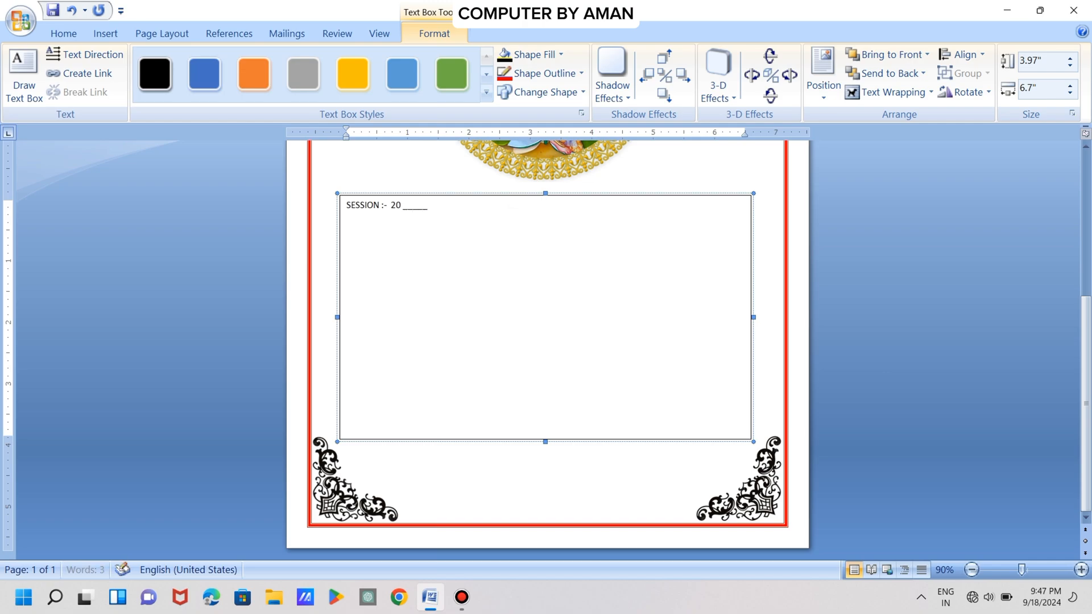
type("_")
type("_")
type(" TO")
key("BackSpace")
left_click(528, 225)
type("to 20 _________")
Step: Set the font size of the SESSION line to 24
left_click_drag(536, 210, 340, 212)
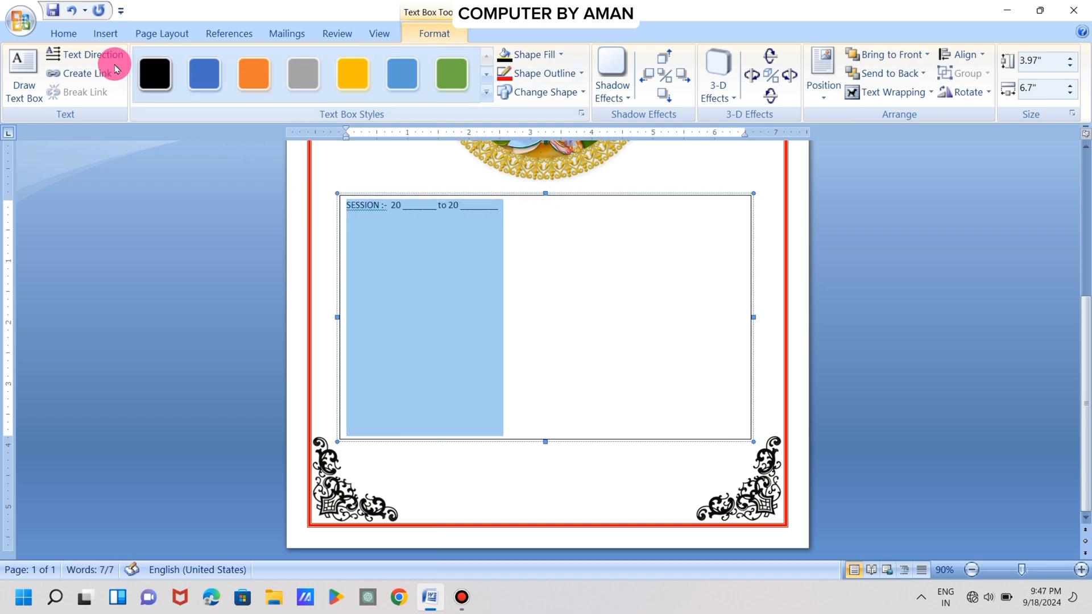
left_click(65, 34)
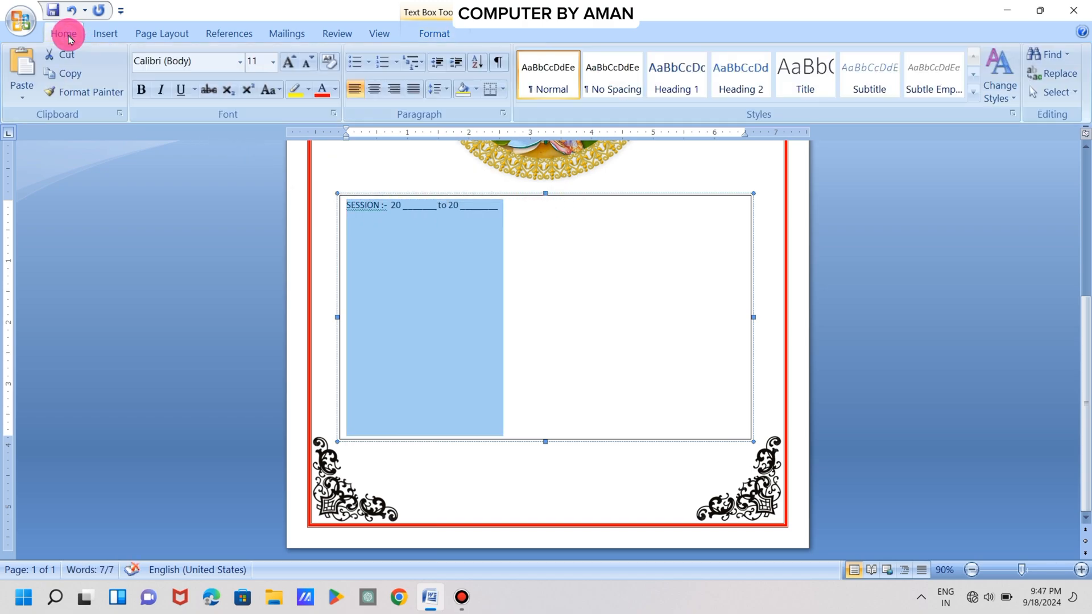
left_click(290, 61)
left_click(289, 61)
left_click(289, 61)
left_click(290, 62)
left_click(290, 61)
left_click(290, 62)
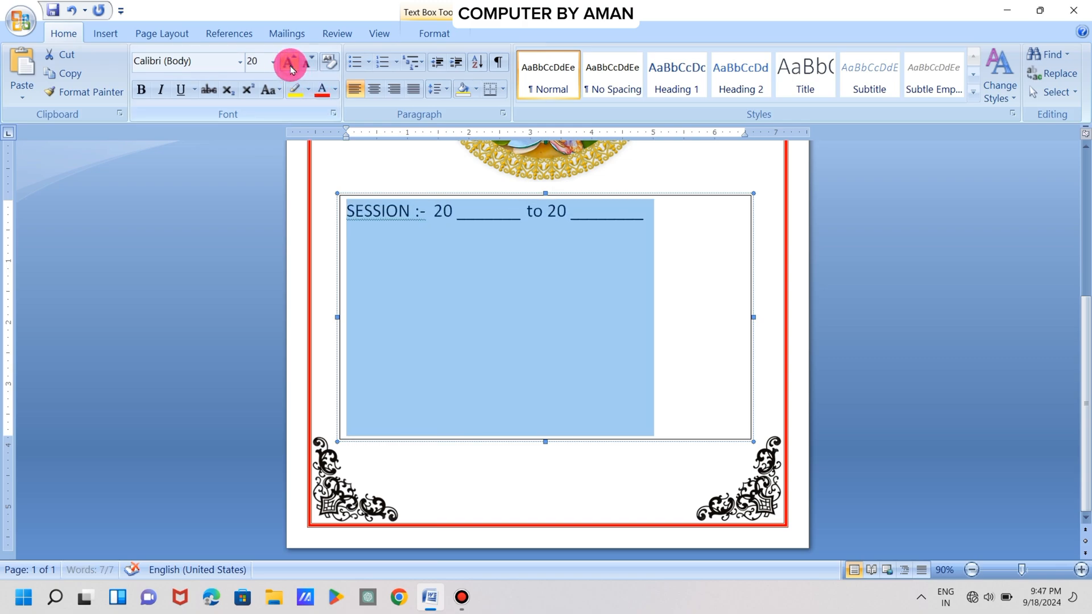
left_click(290, 62)
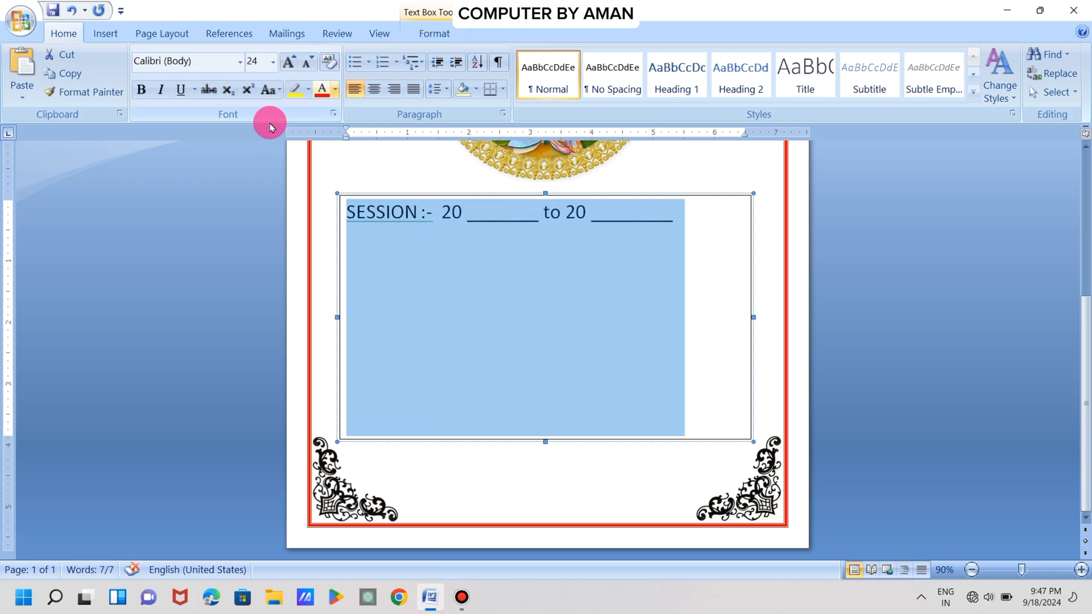
Step: Make the SESSION line bold and centred, and place the cursor at the end of the line
left_click(150, 95)
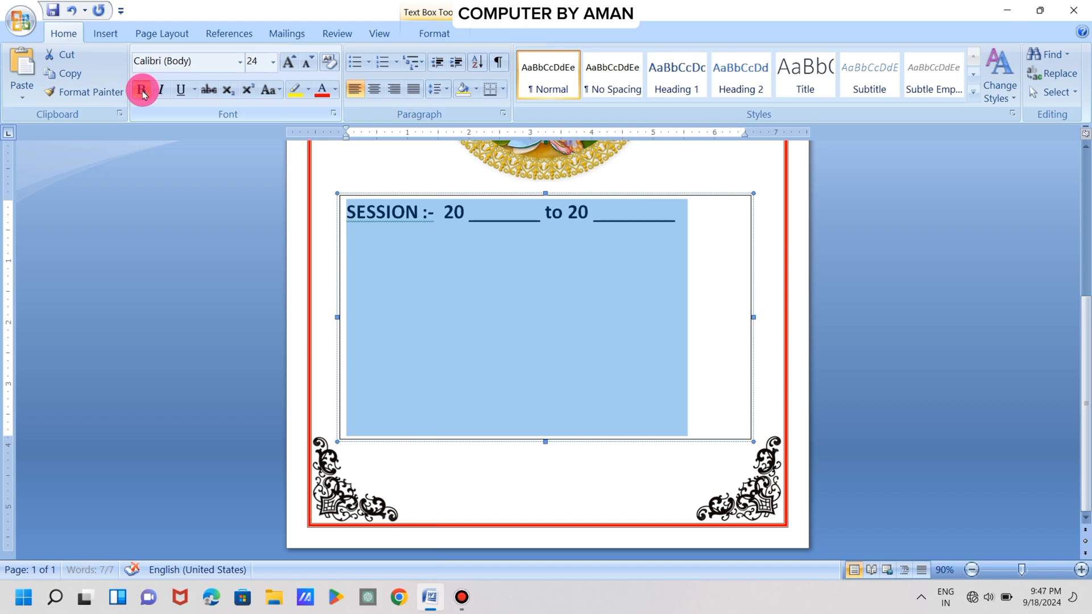
left_click(376, 95)
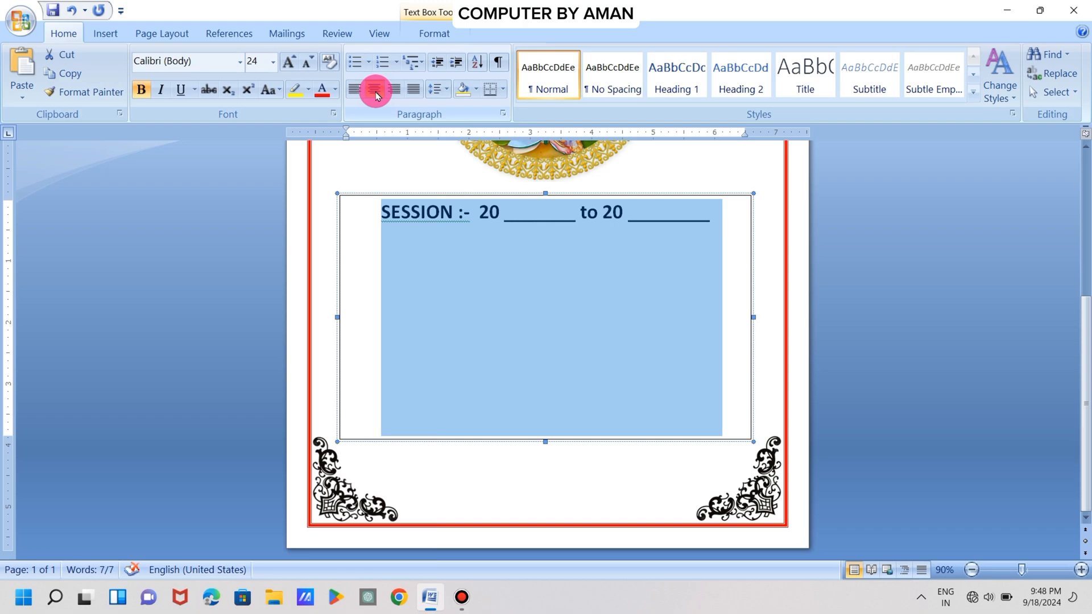
left_click(427, 251)
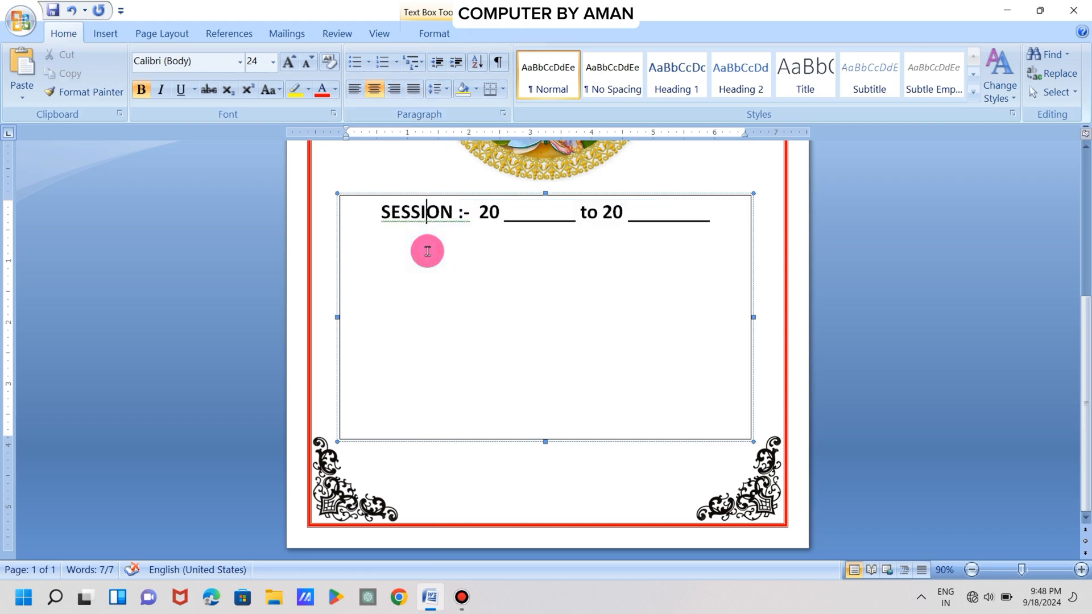
left_click(716, 217)
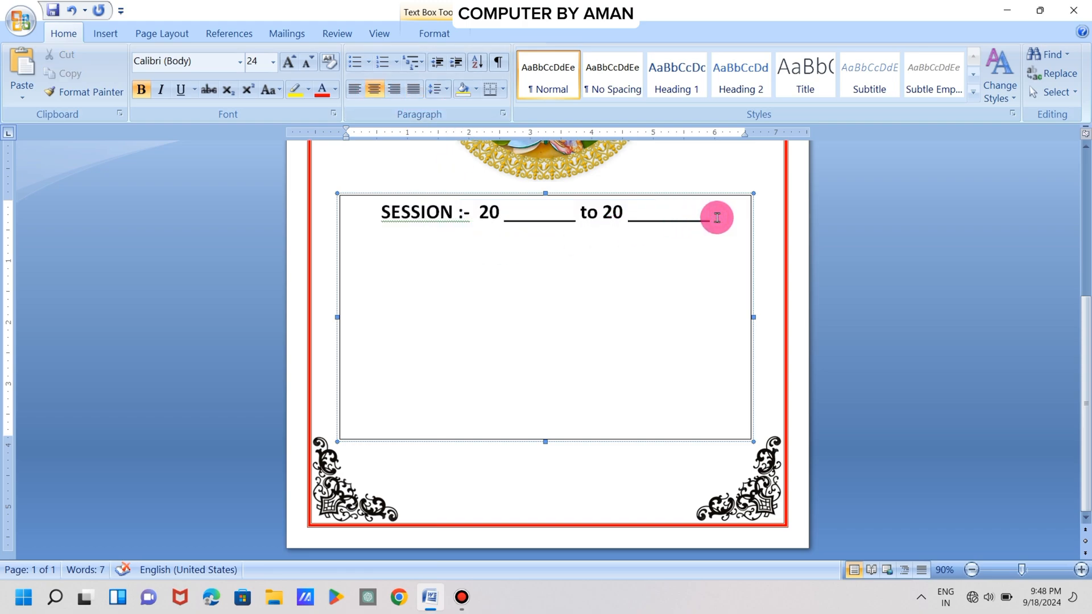